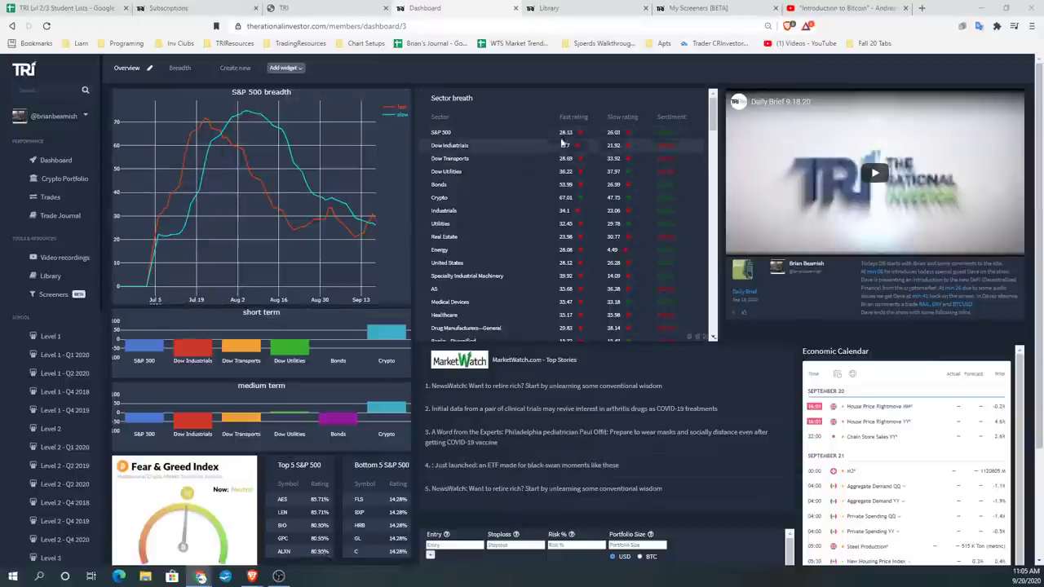
Open the screeners page and show the TRI screeners
left_click(706, 9)
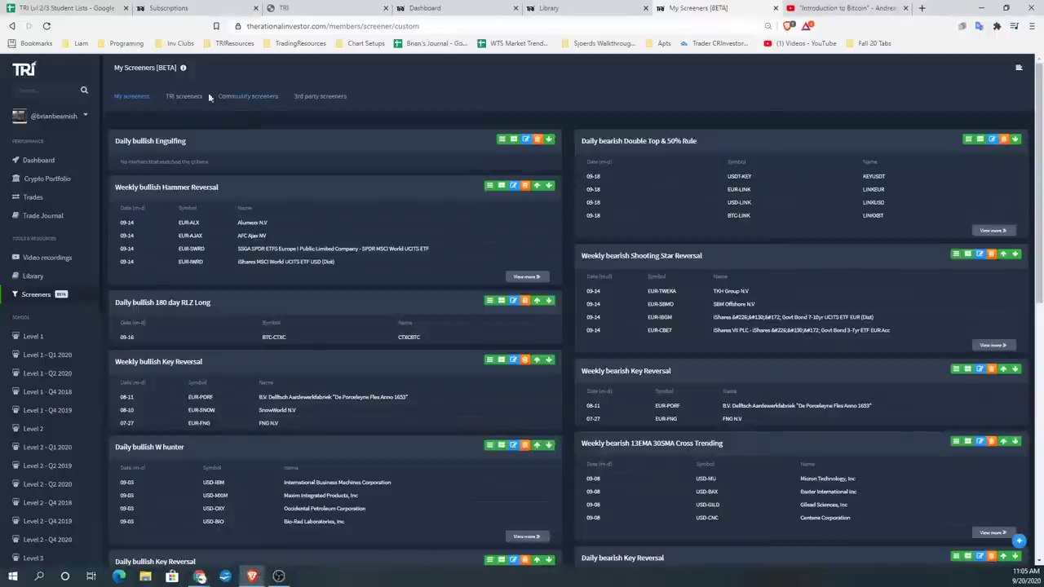
left_click(183, 96)
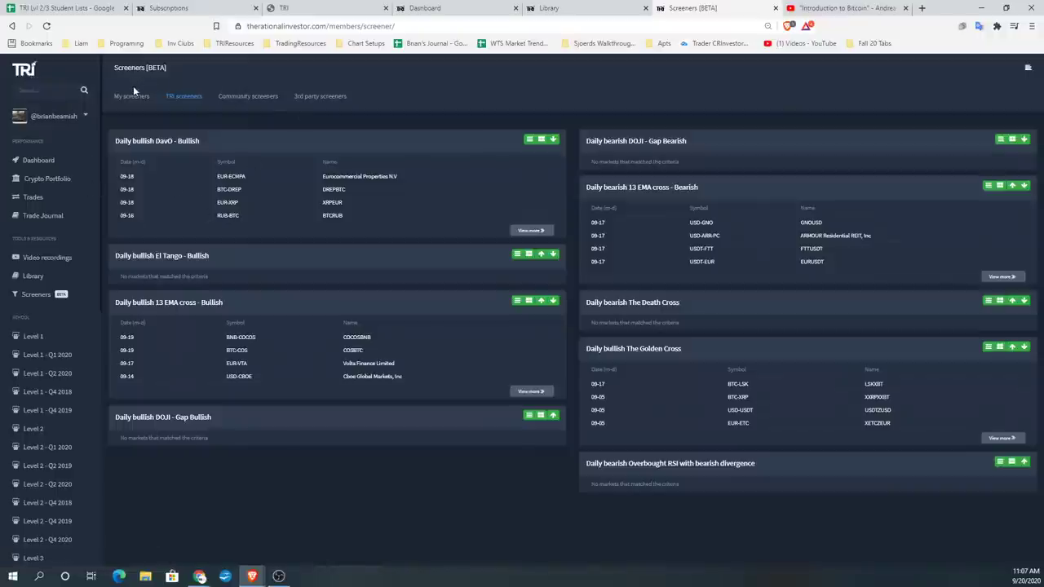
Look at the Library page and return to the Dashboard overview
left_click(453, 9)
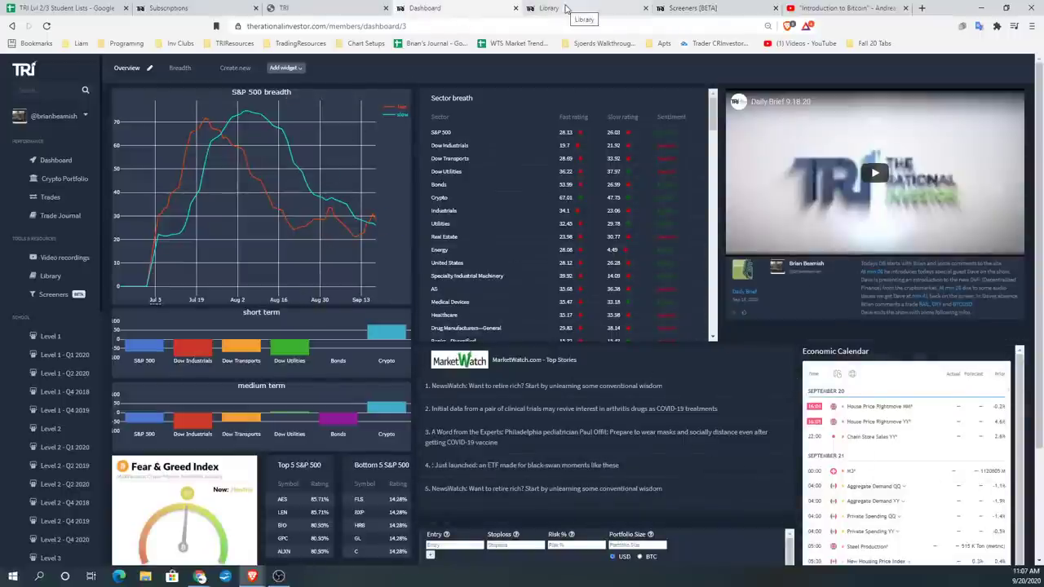
left_click(567, 9)
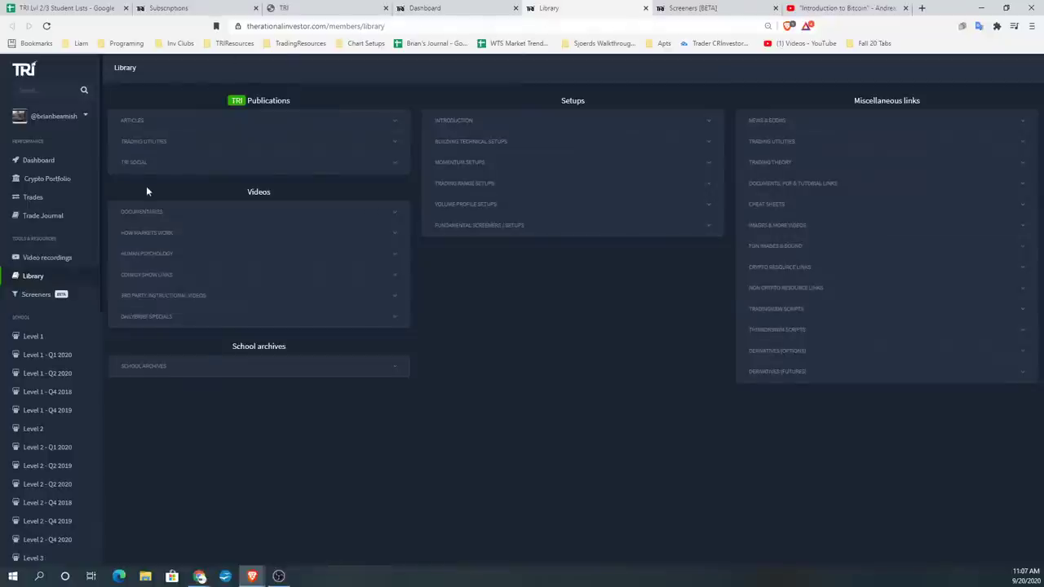
left_click(428, 8)
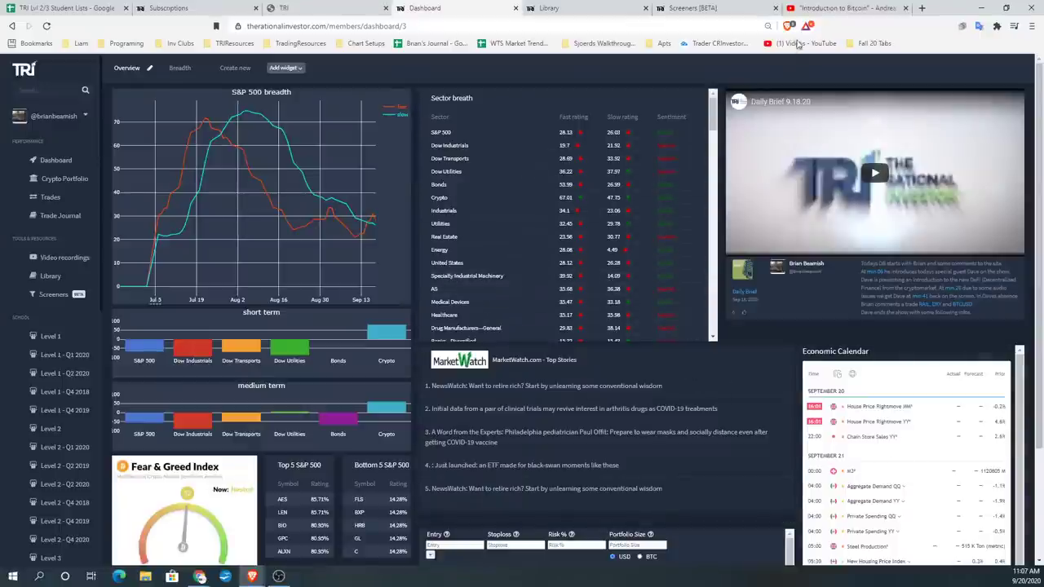
Review the full list of bullish and bearish screeners under My screeners, and return to the TRI screeners
left_click(693, 8)
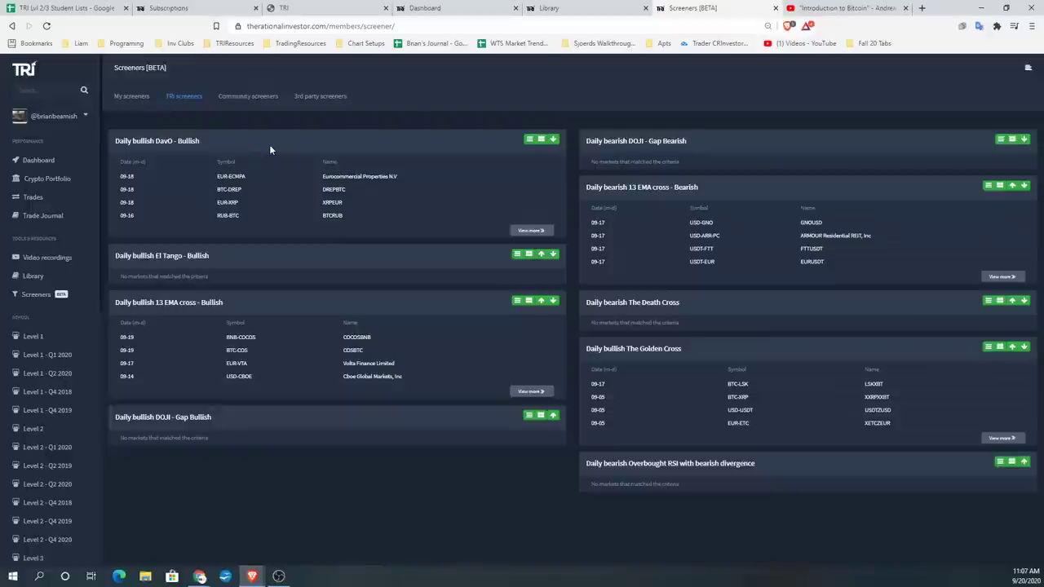
left_click(131, 98)
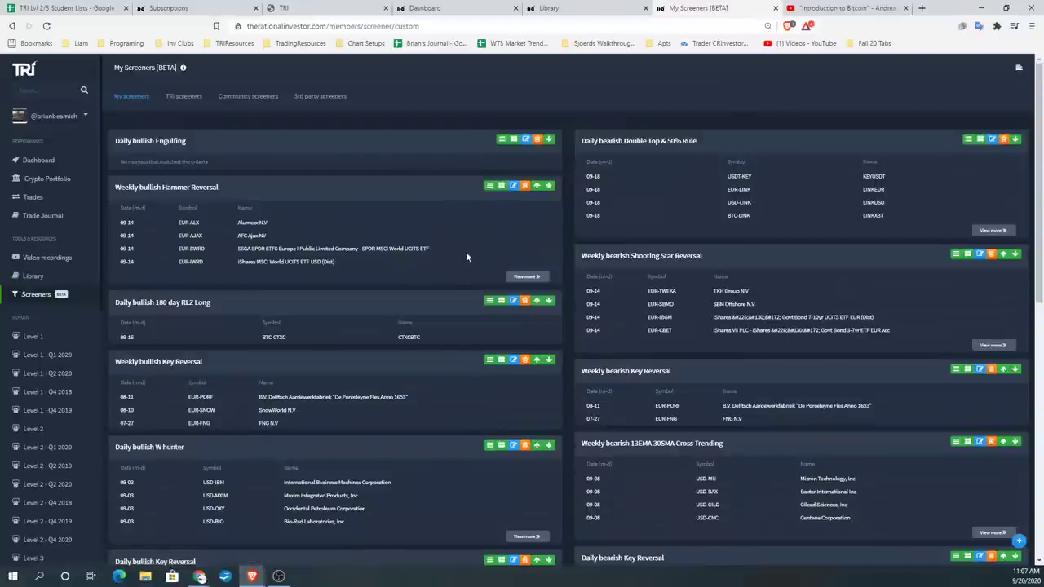
scroll(466, 257, "down", 1)
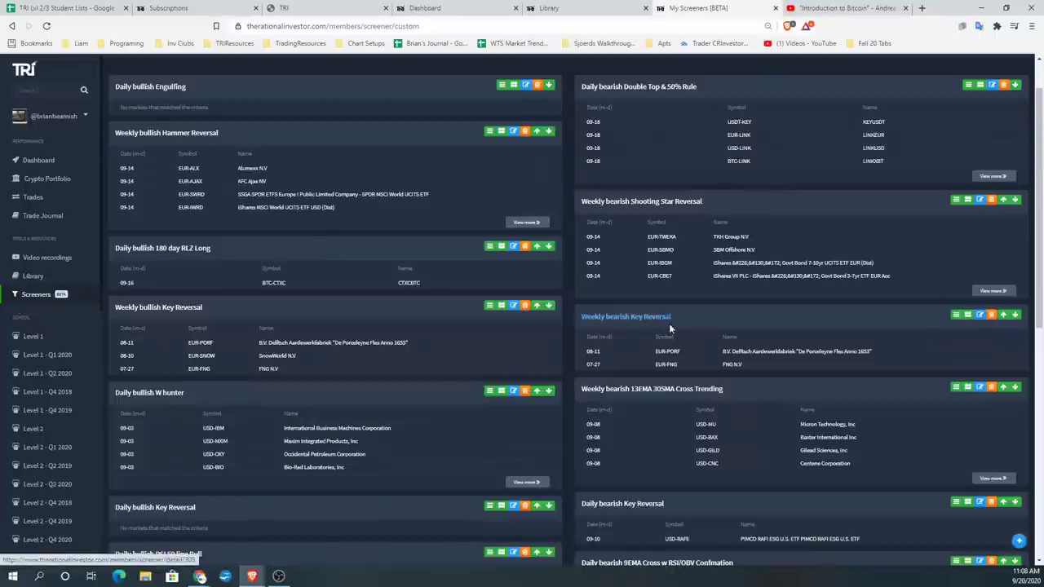
scroll(676, 327, "down", 1)
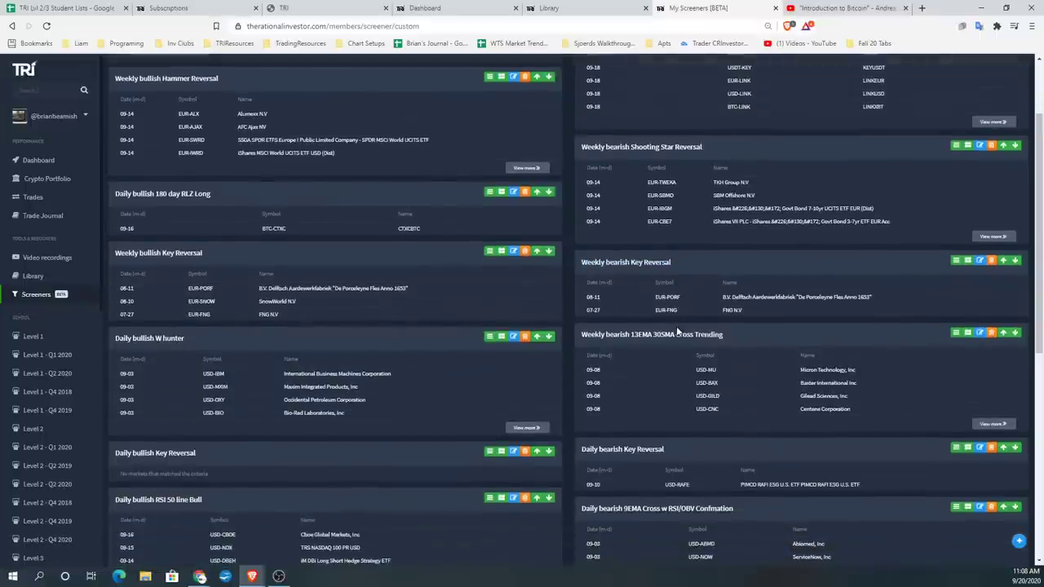
scroll(676, 332, "down", 3)
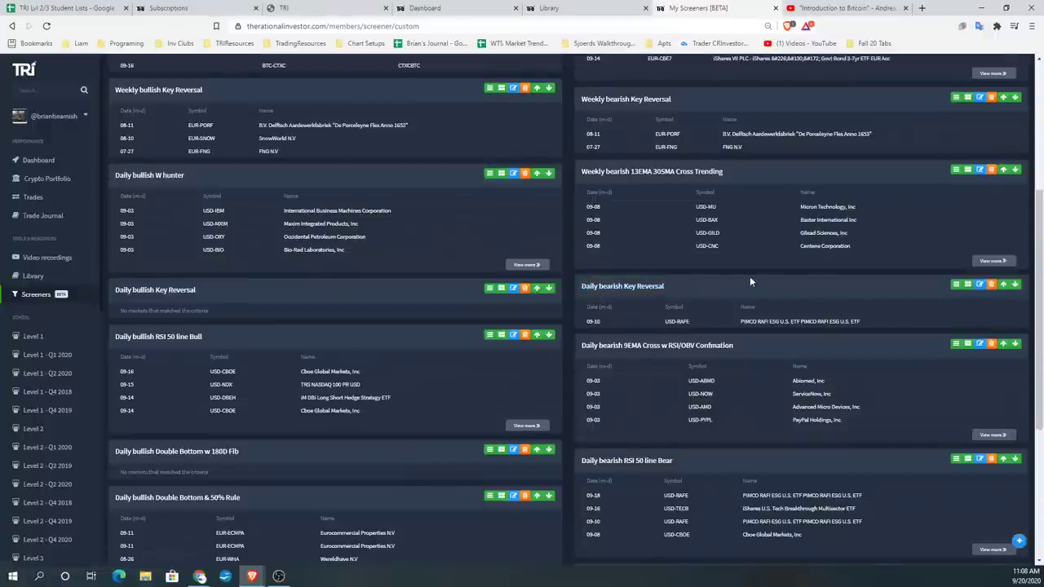
scroll(749, 276, "down", 3)
scroll(506, 296, "up", 10)
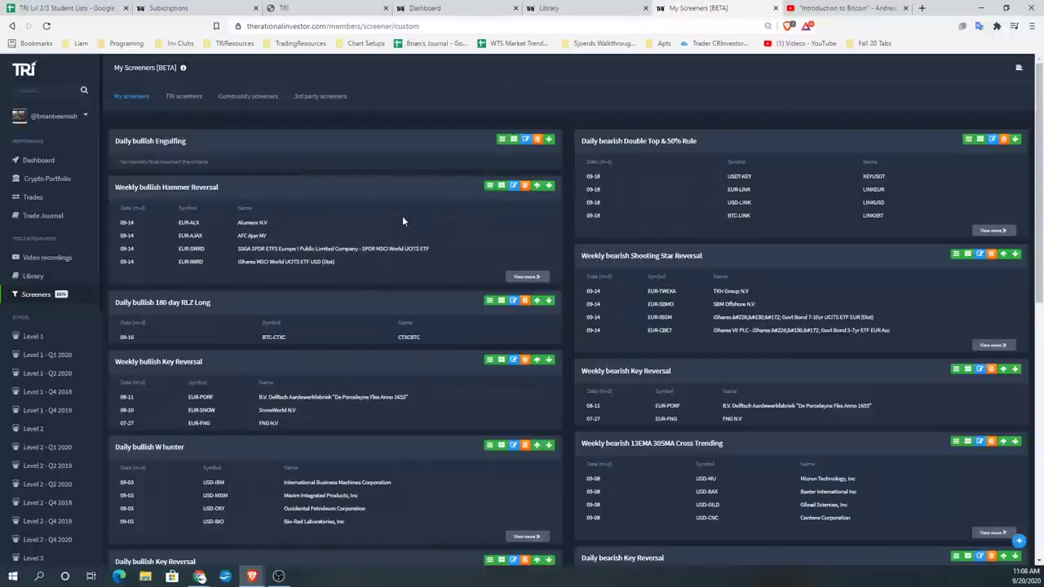
left_click(185, 97)
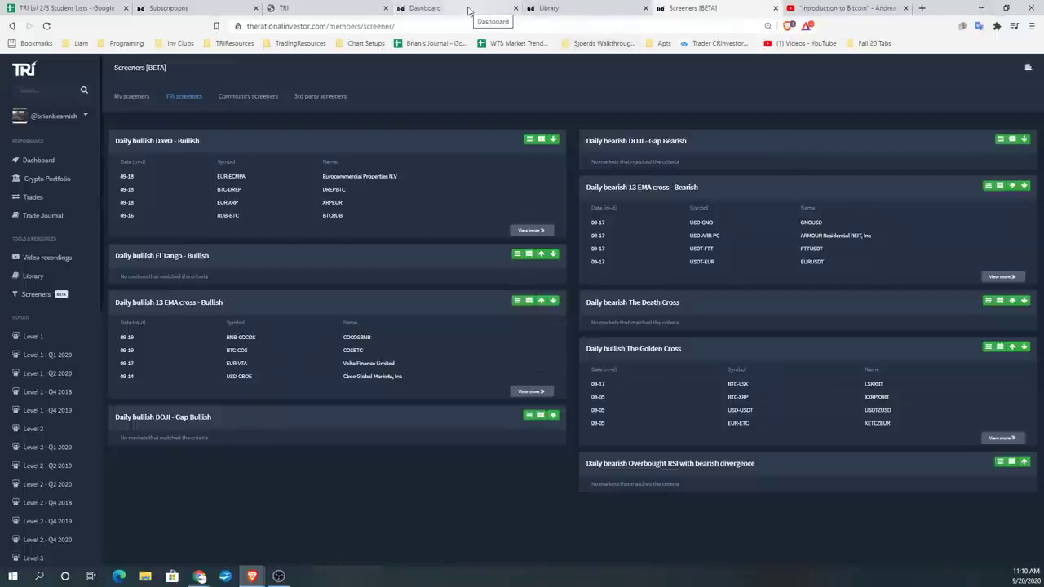
In the Library's video collection, expand and collapse the Documentaries, How Markets Work and Human Psychology sections to view their links
left_click(547, 8)
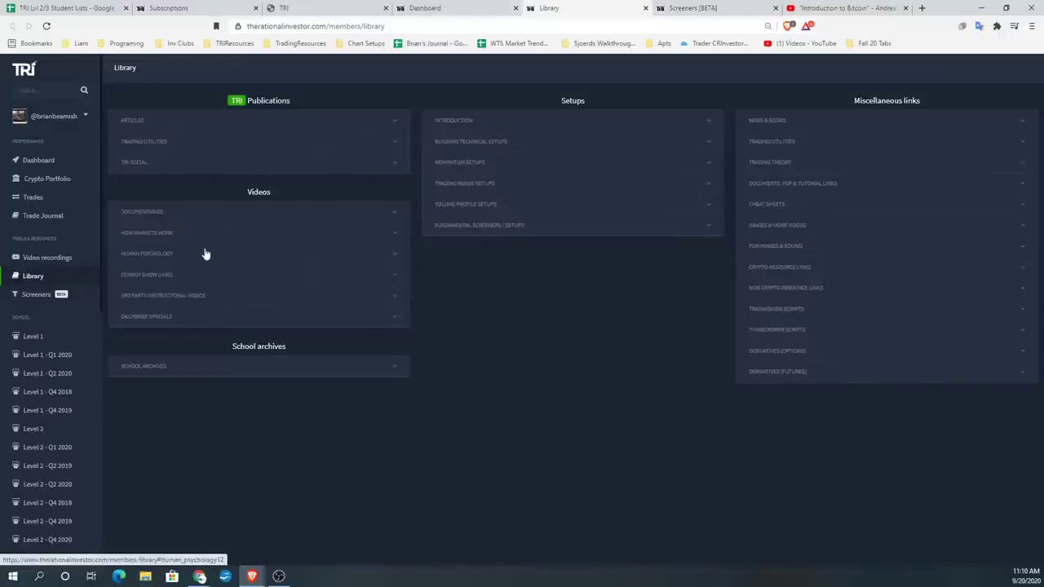
left_click(145, 213)
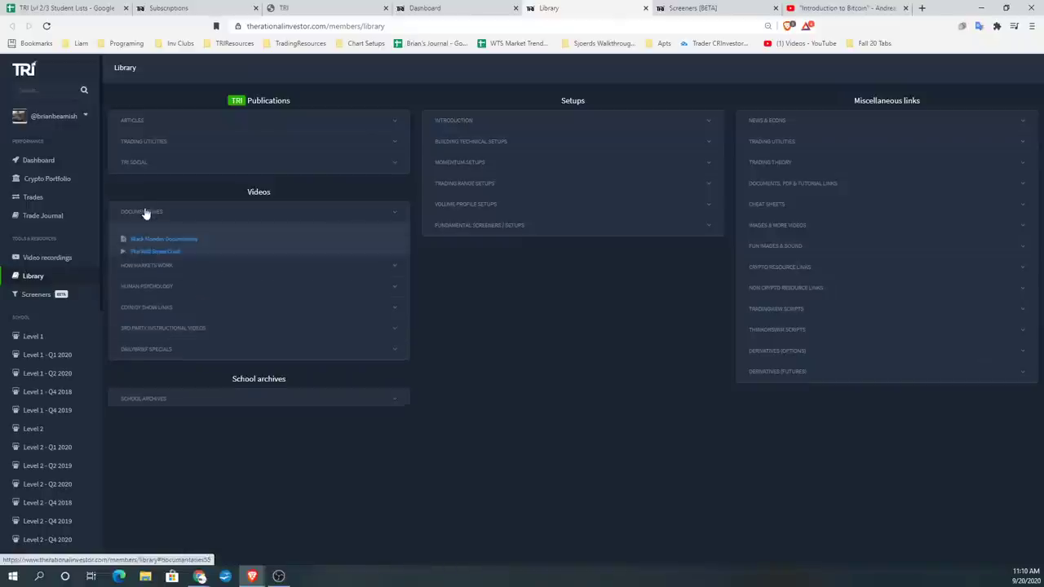
left_click(146, 213)
left_click(161, 236)
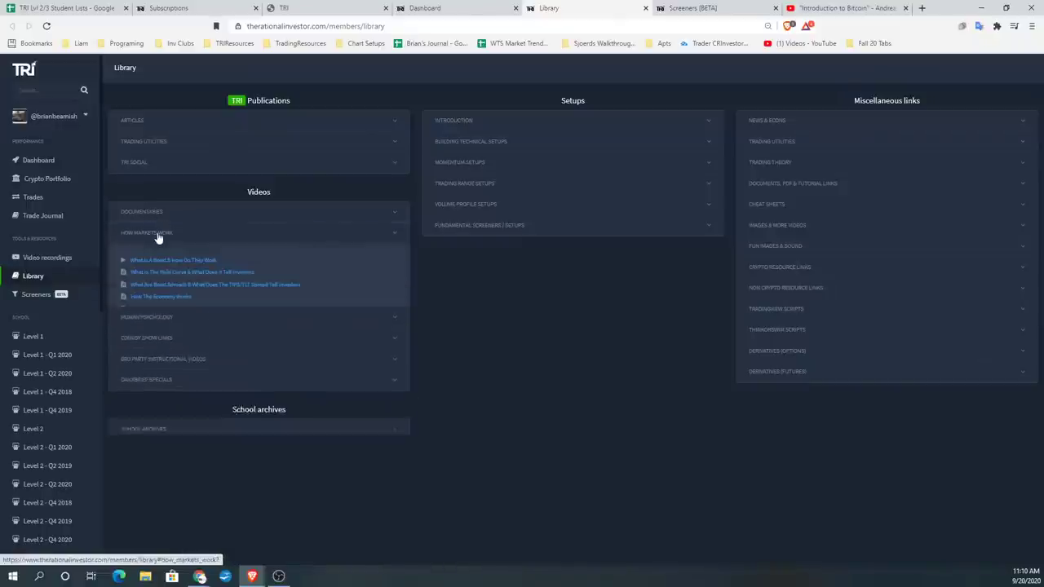
left_click(160, 238)
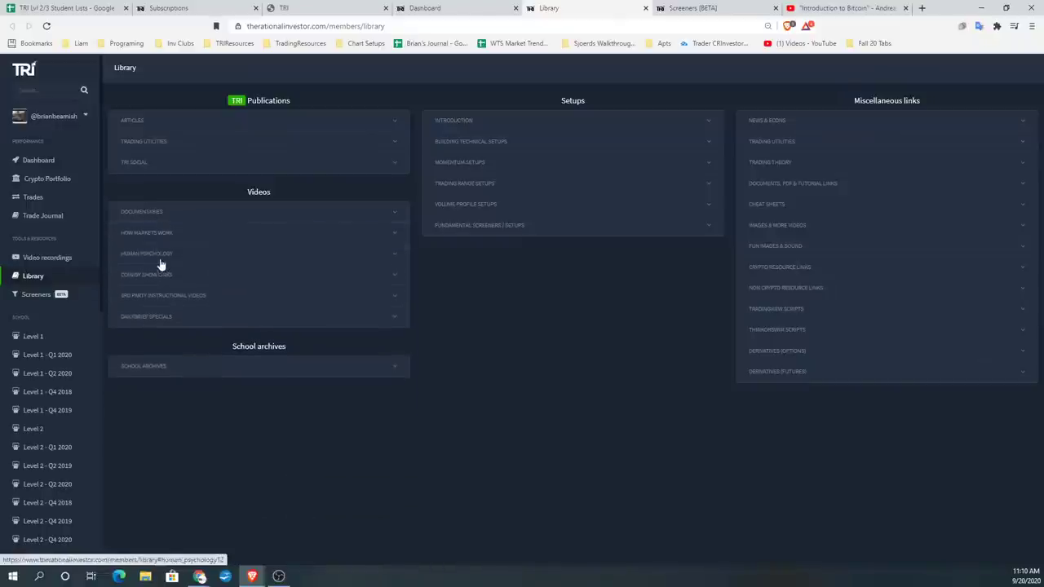
left_click(159, 257)
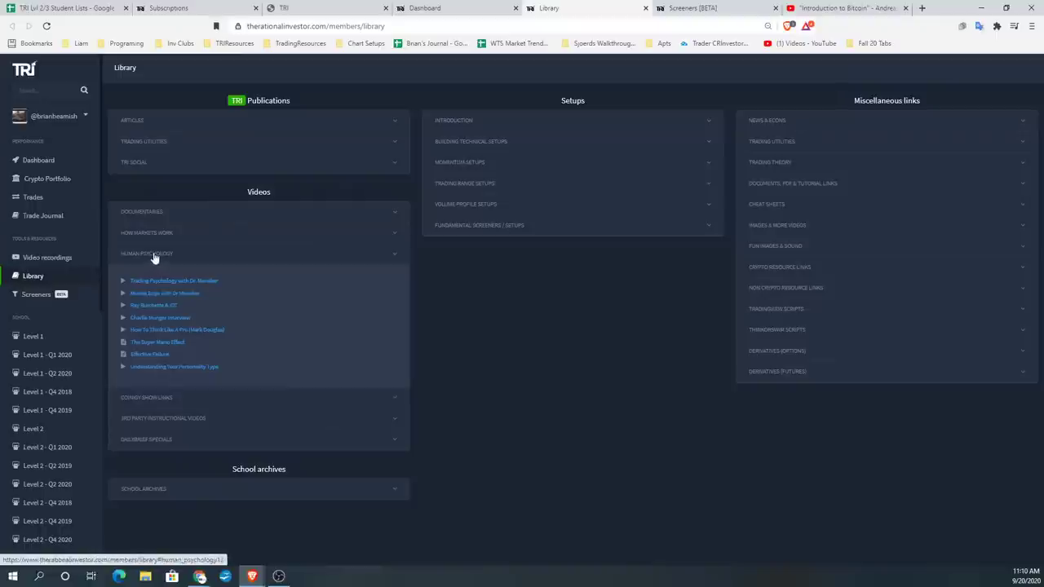
left_click(155, 255)
View the links in the Library's Coinigy Show Links section and collapse it again
left_click(146, 275)
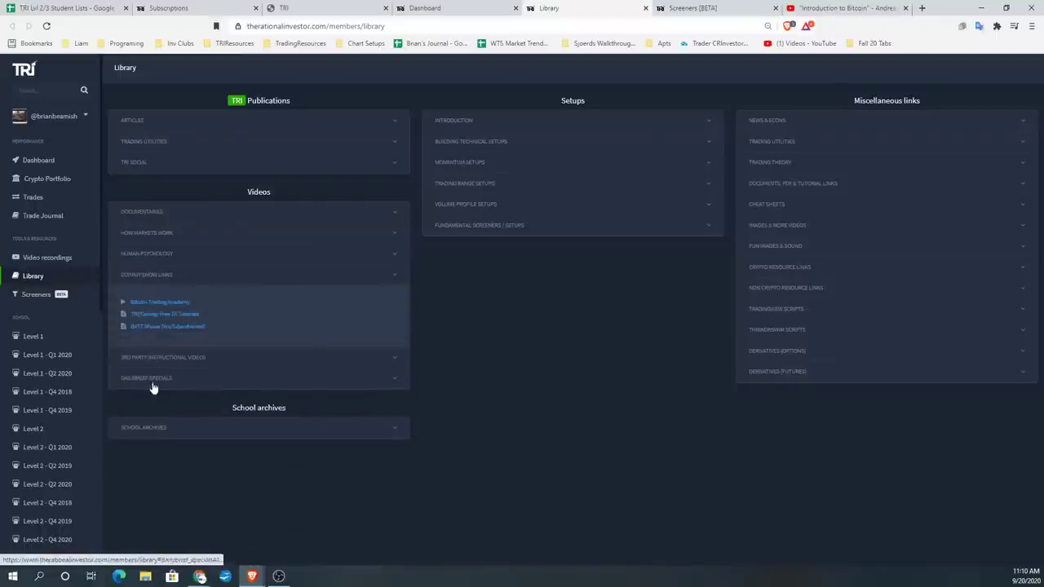
left_click(144, 276)
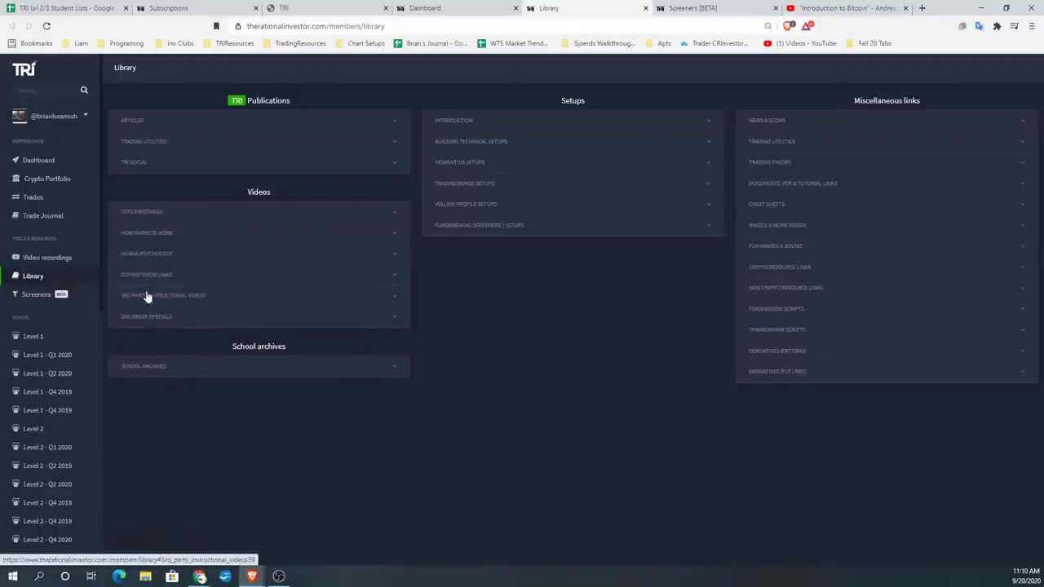
left_click(146, 276)
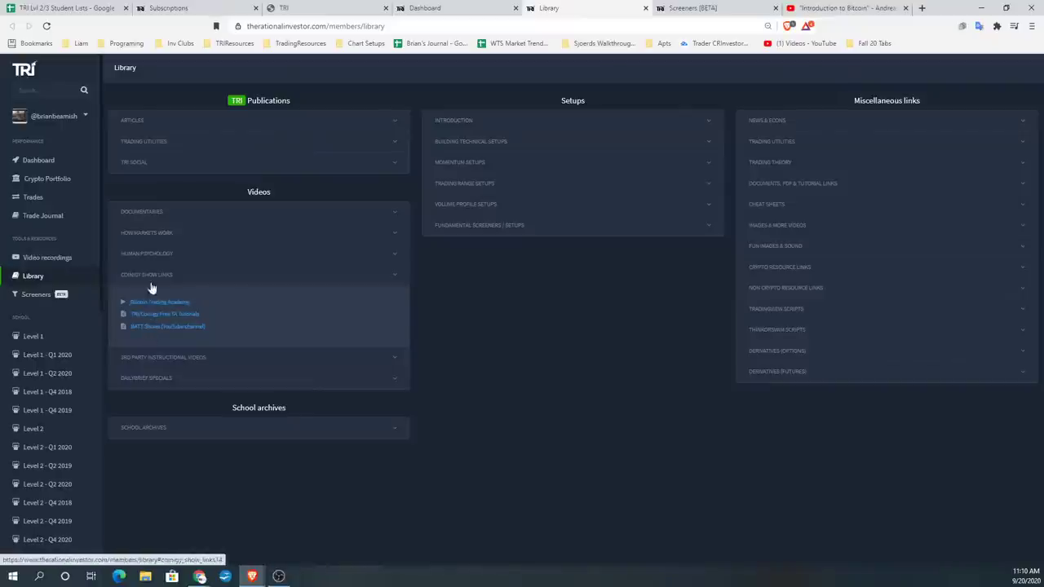
left_click(152, 280)
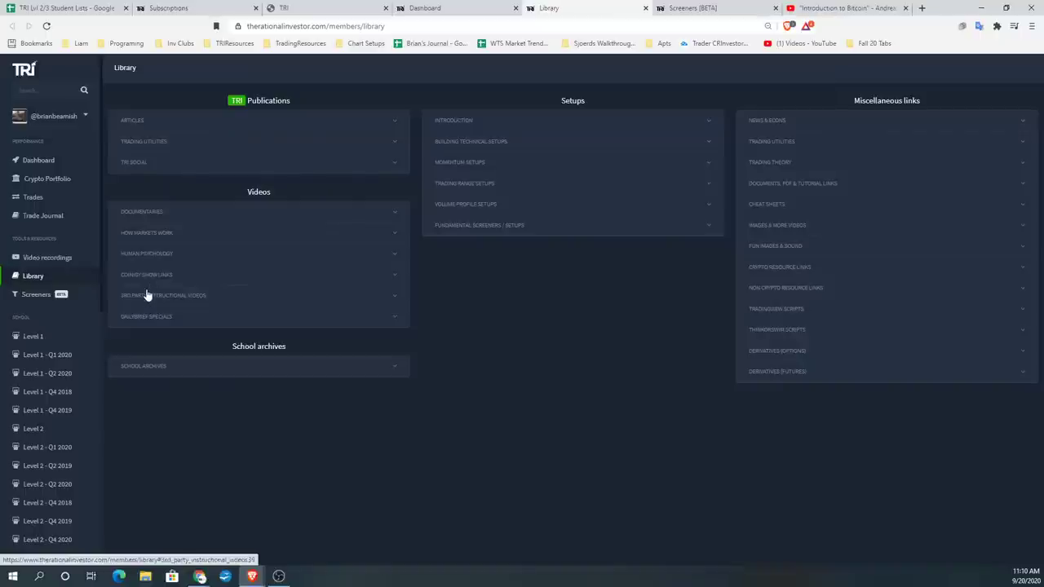
left_click(134, 280)
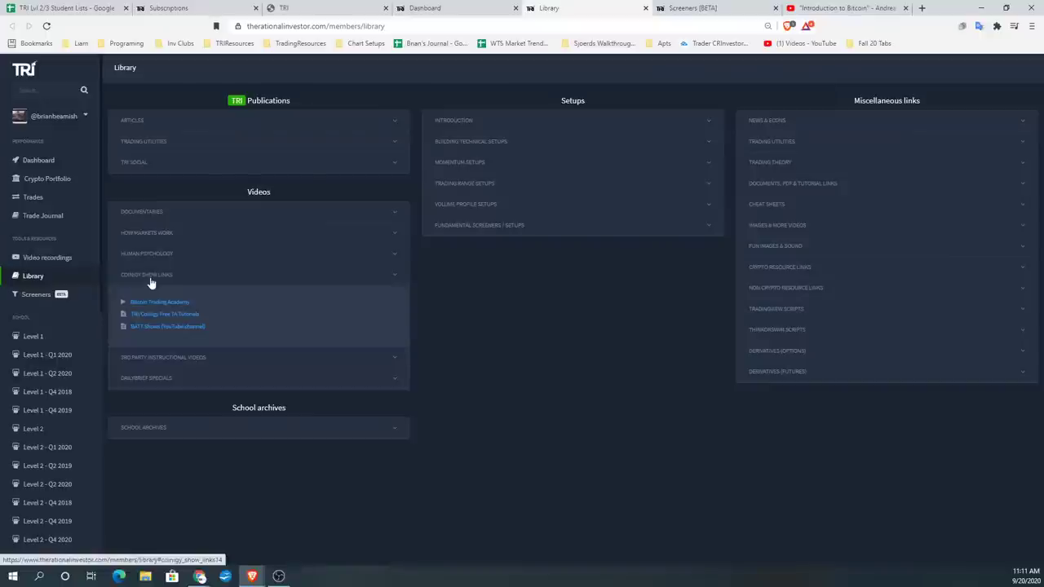
left_click(151, 281)
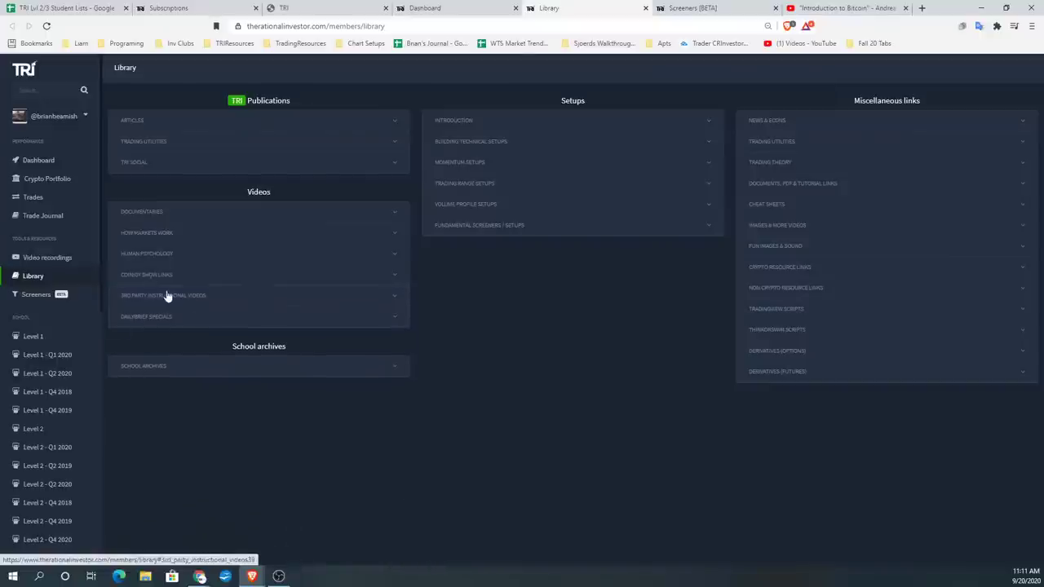
Look through the Library's 3rd Party Instructional Videos list and collapse the section
left_click(166, 295)
scroll(215, 298, "down", 2)
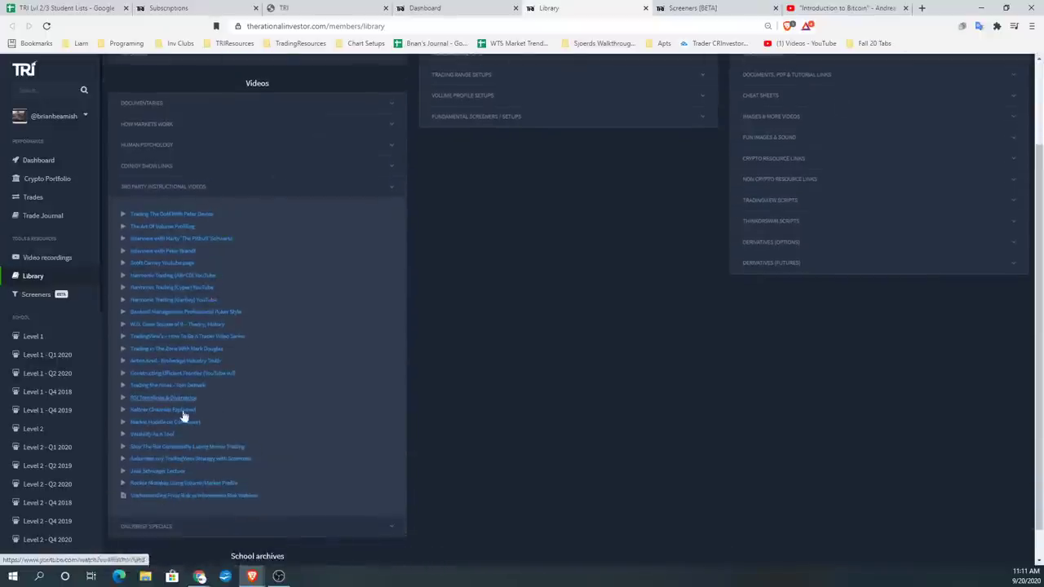
left_click(166, 190)
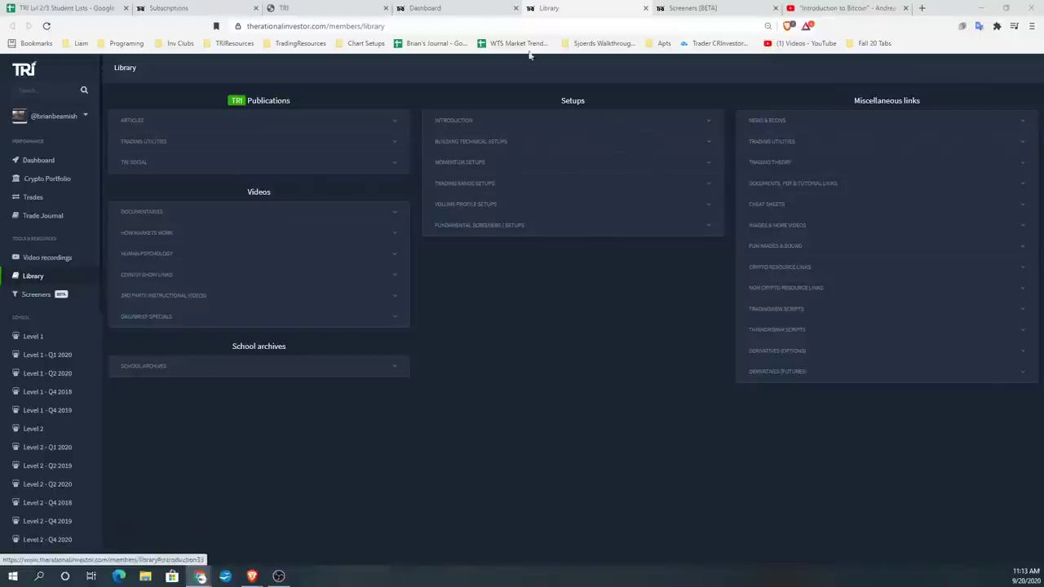
Switch to the first TradingView Bitcoin chart and restore its six-chart layout
left_click(469, 10)
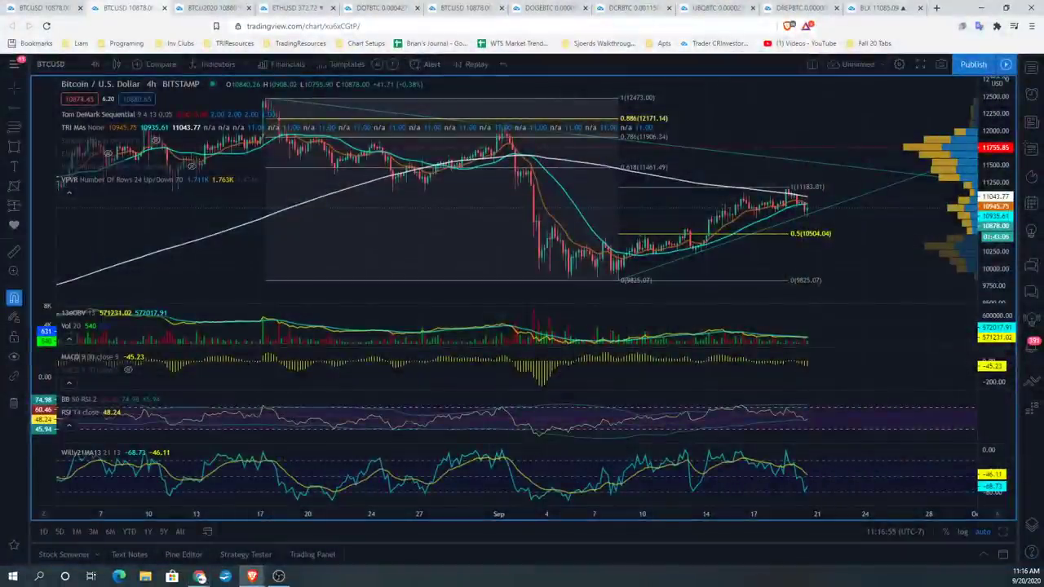
left_click(66, 9)
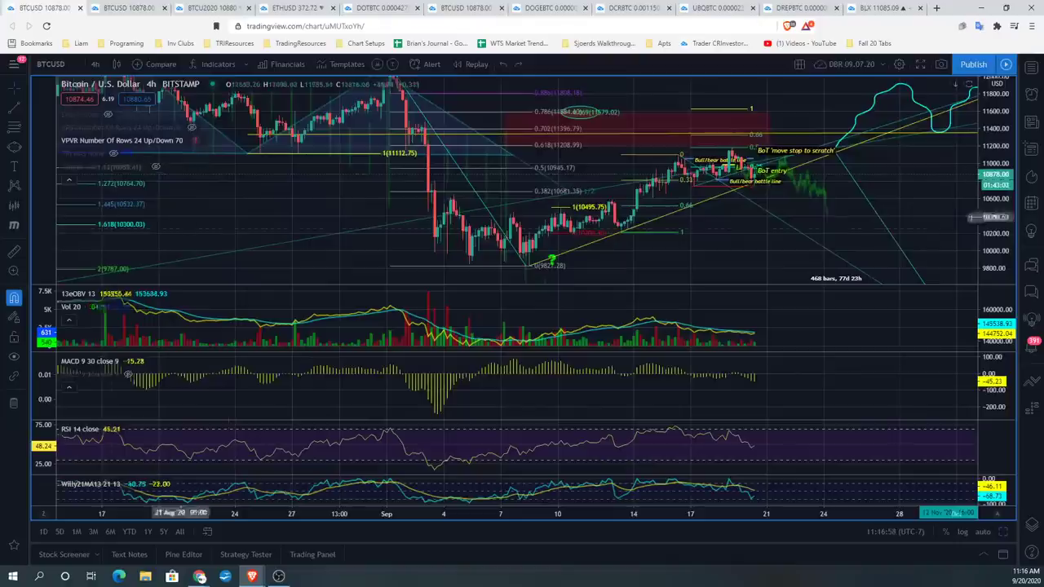
key("alt+Return")
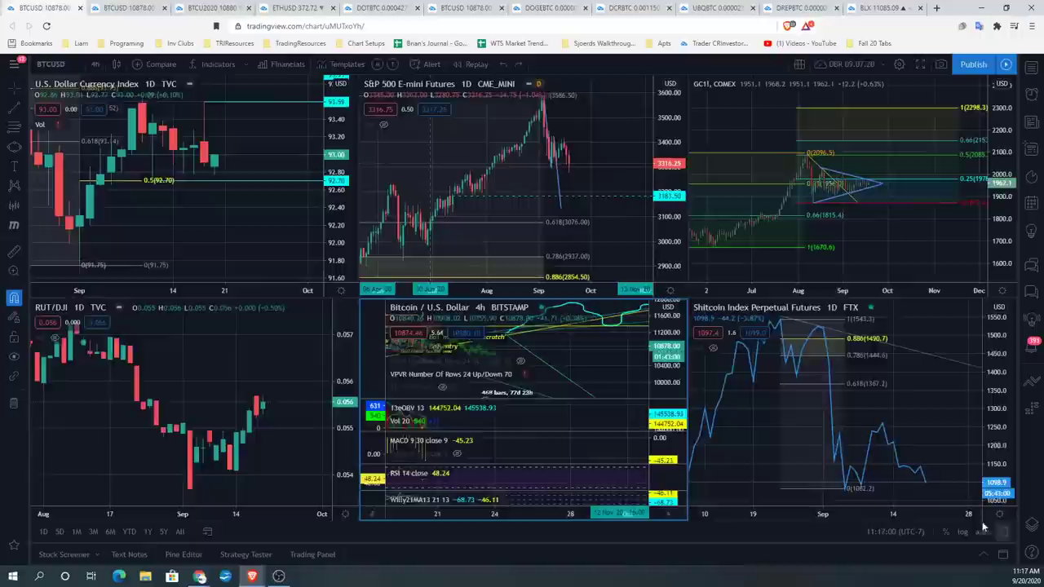
Maximize the U.S. Dollar Currency Index chart and zoom out to show its daily price history back to 2010
left_click(263, 159)
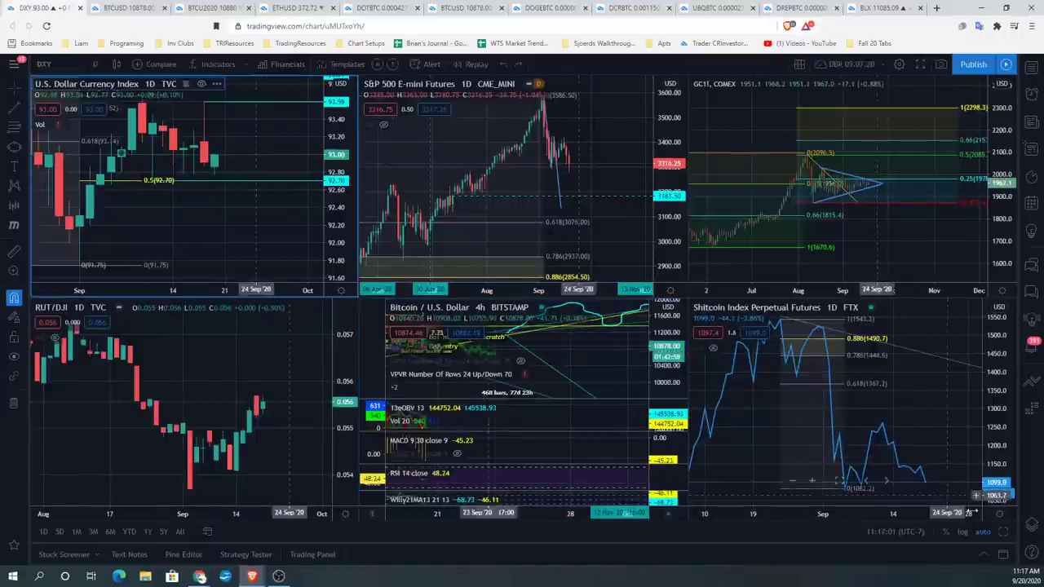
key("alt+Return")
scroll(864, 318, "down", 8)
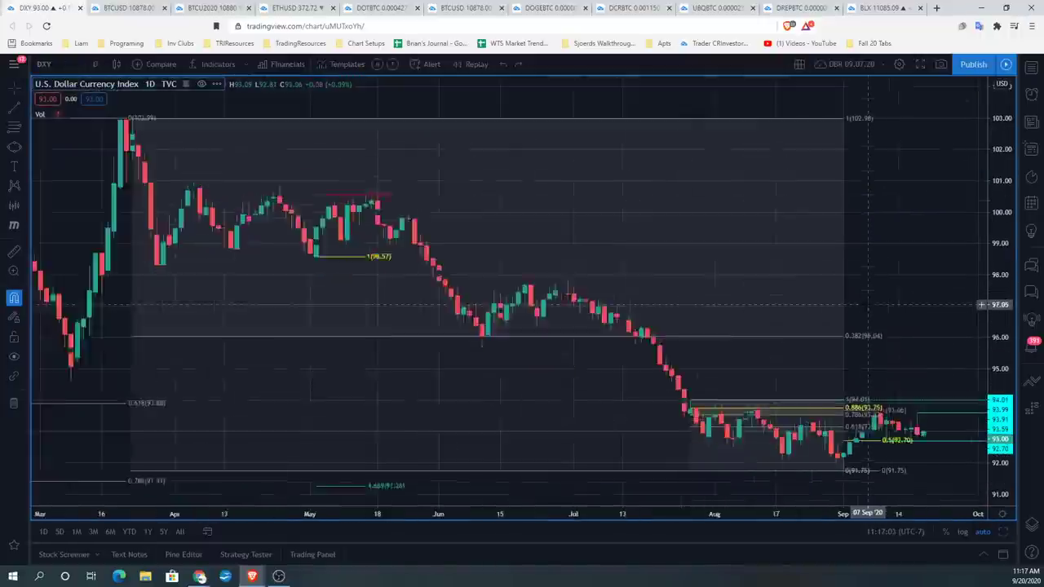
left_click_drag(774, 390, 637, 390)
left_click_drag(902, 400, 819, 398)
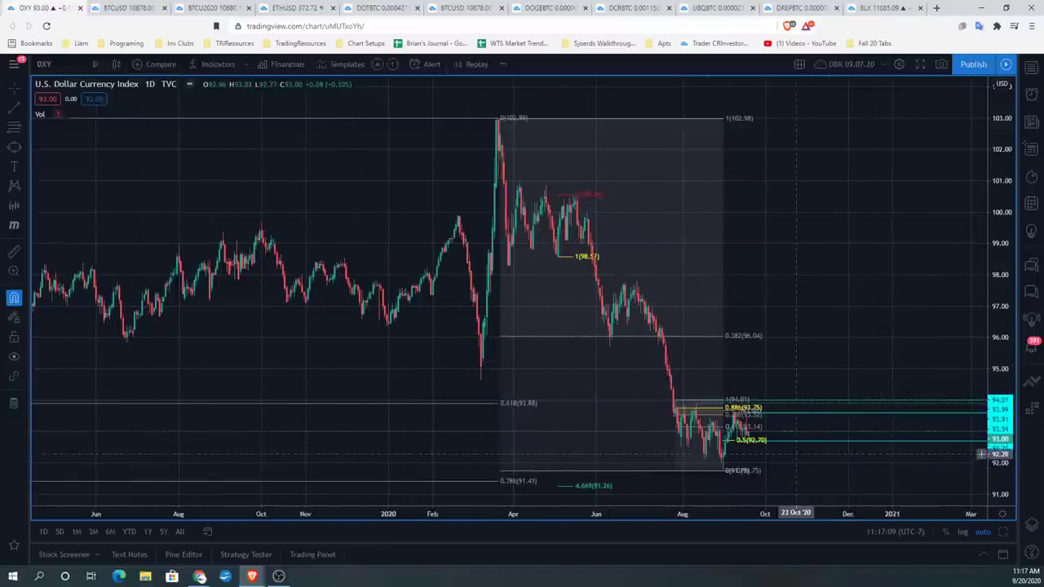
scroll(509, 480, "down", 3)
scroll(619, 438, "down", 4)
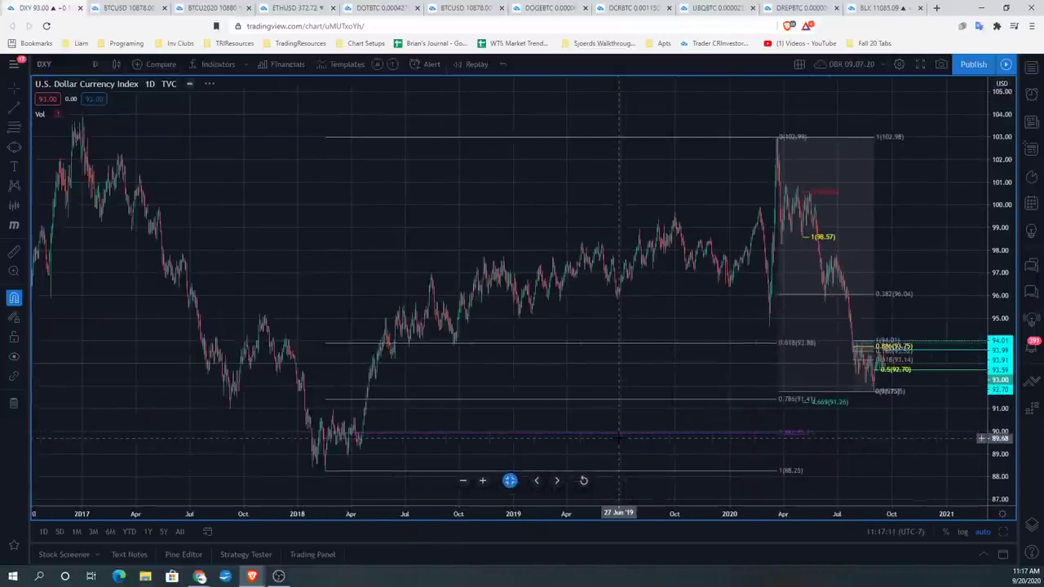
scroll(444, 438, "down", 4)
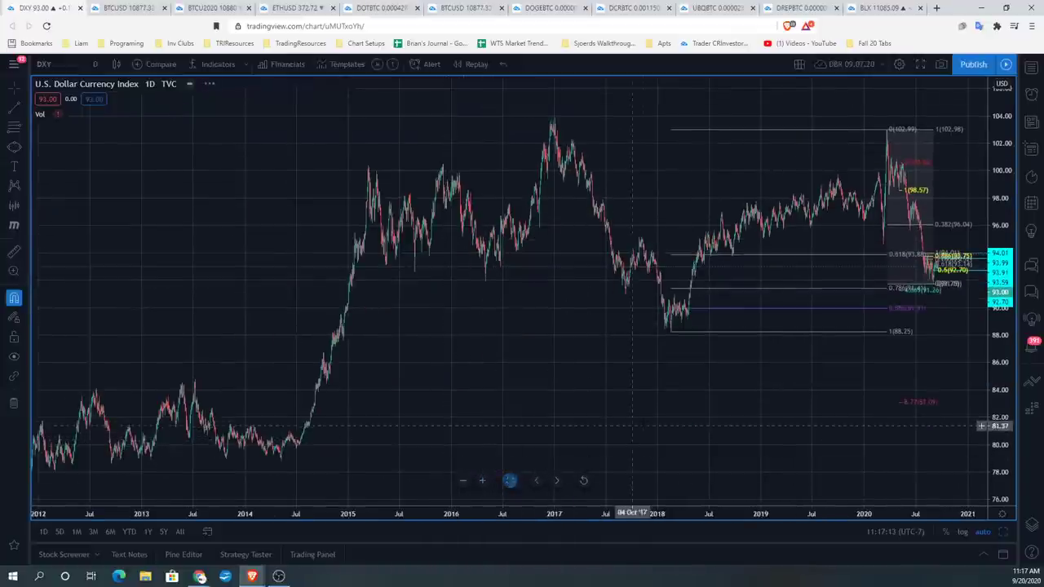
scroll(628, 440, "down", 3)
left_click_drag(857, 405, 685, 414)
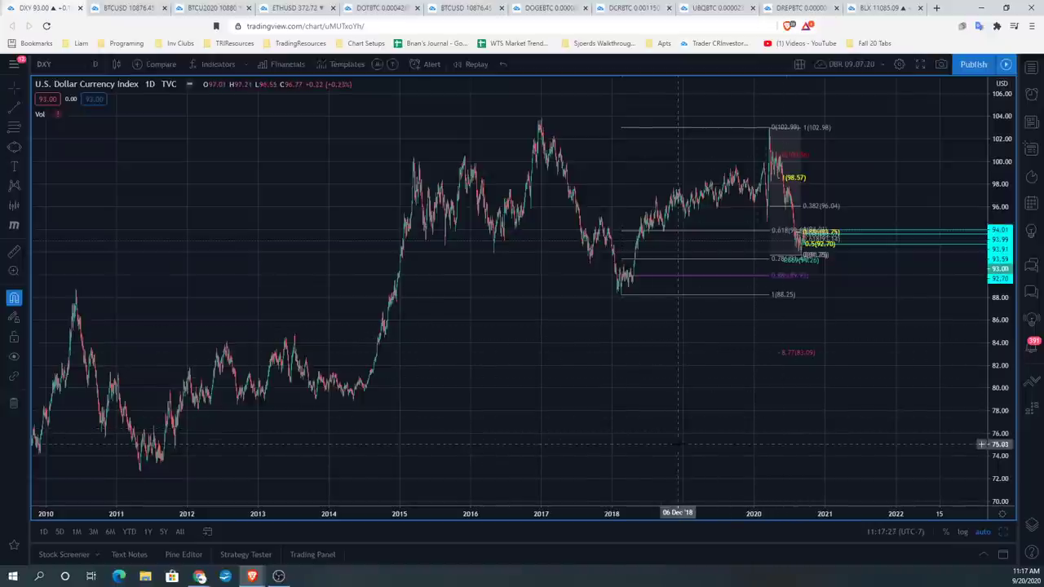
Set the U.S. Dollar Currency Index chart to the 1 week interval and examine its price history back to 1986
left_click(96, 64)
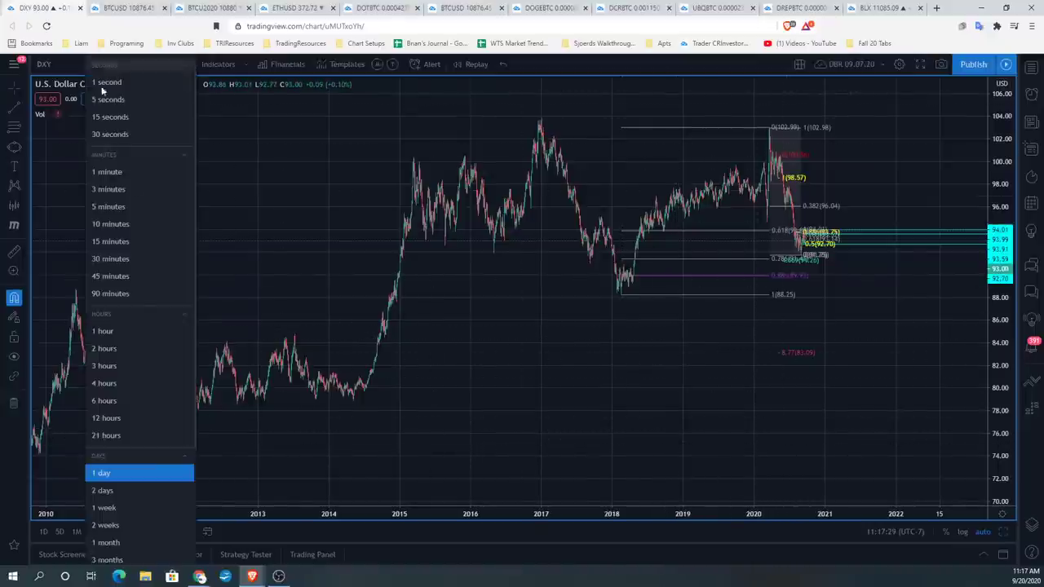
left_click(114, 505)
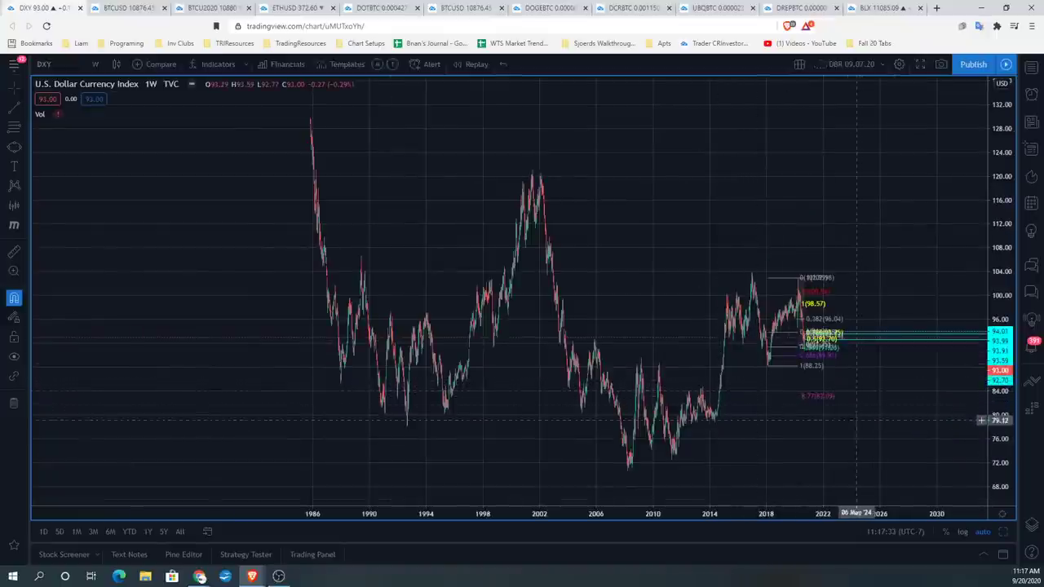
scroll(770, 420, "up", 1)
scroll(970, 428, "up", 1)
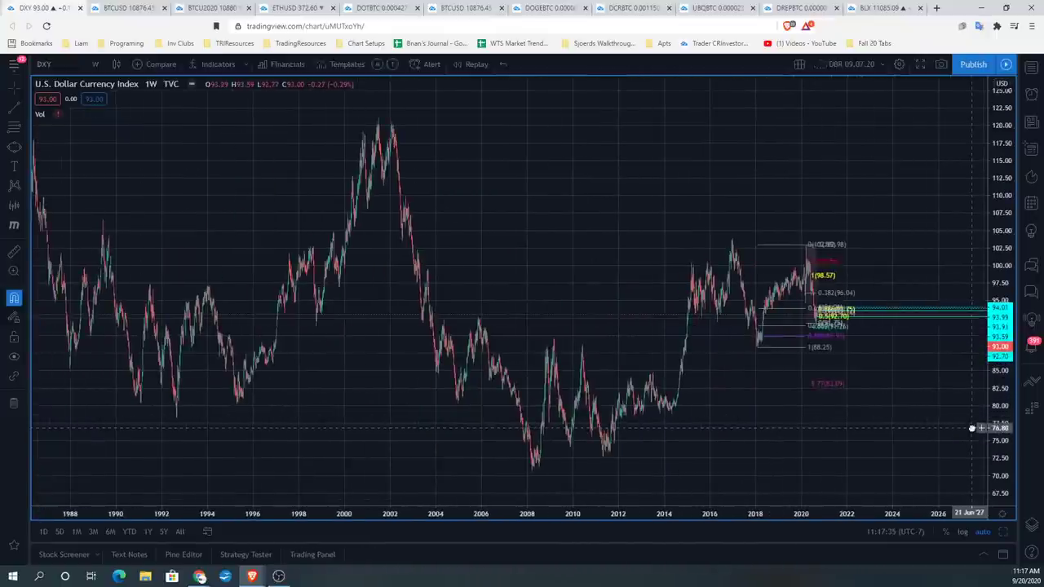
scroll(841, 389, "down", 3)
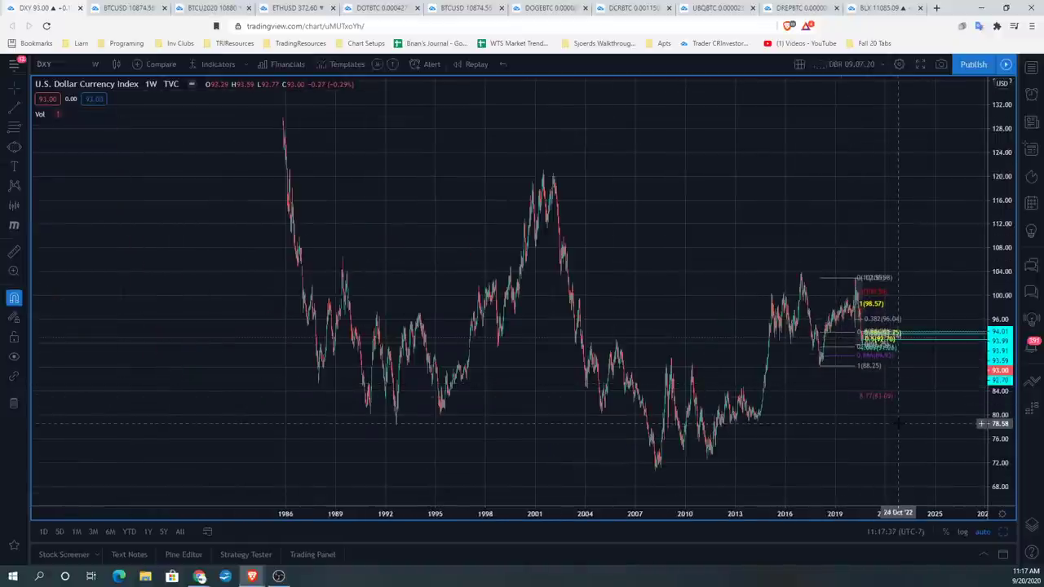
scroll(898, 424, "right", 3)
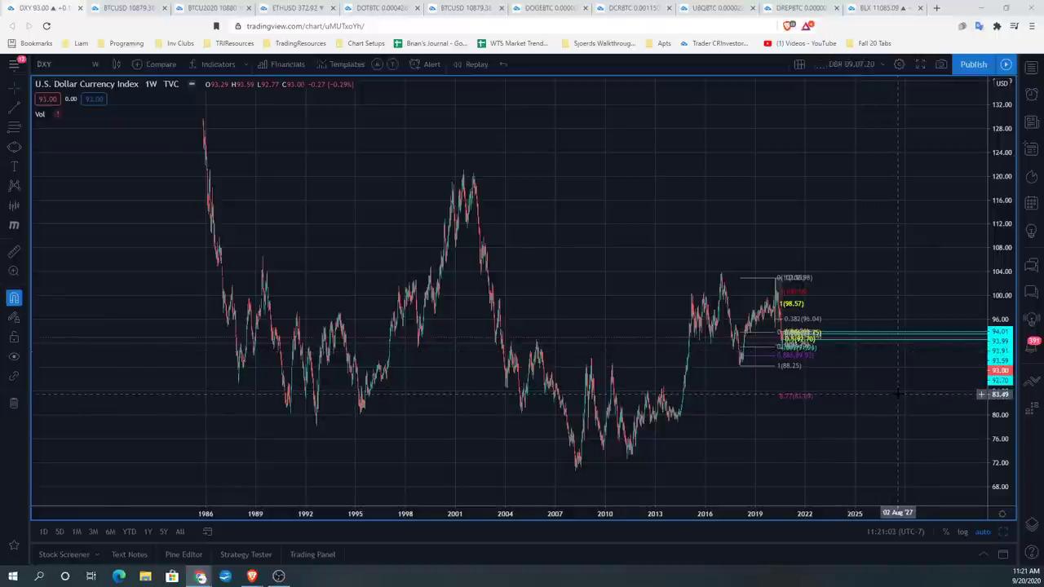
left_click_drag(887, 401, 774, 401)
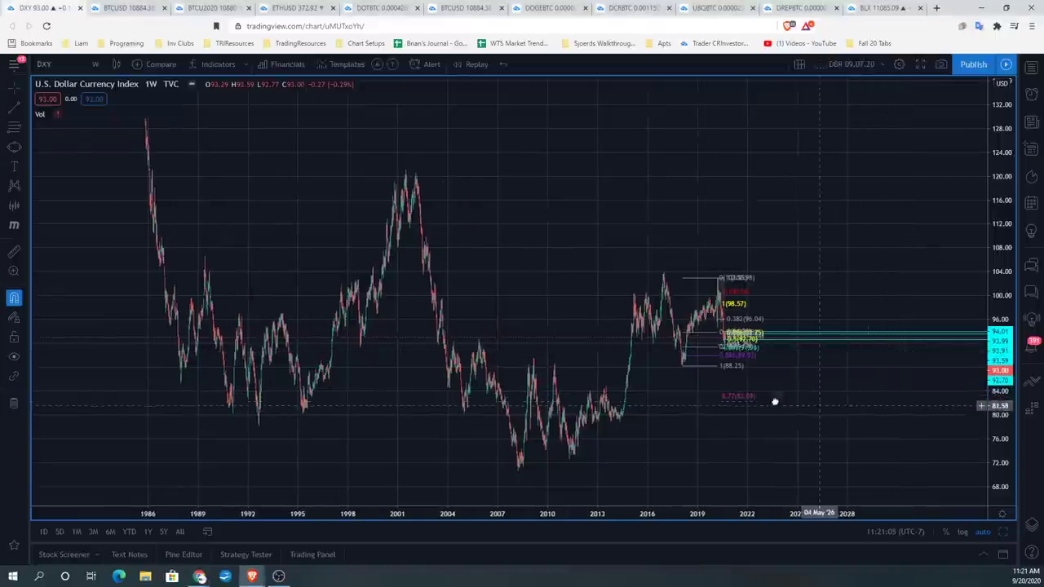
scroll(792, 406, "up", 3)
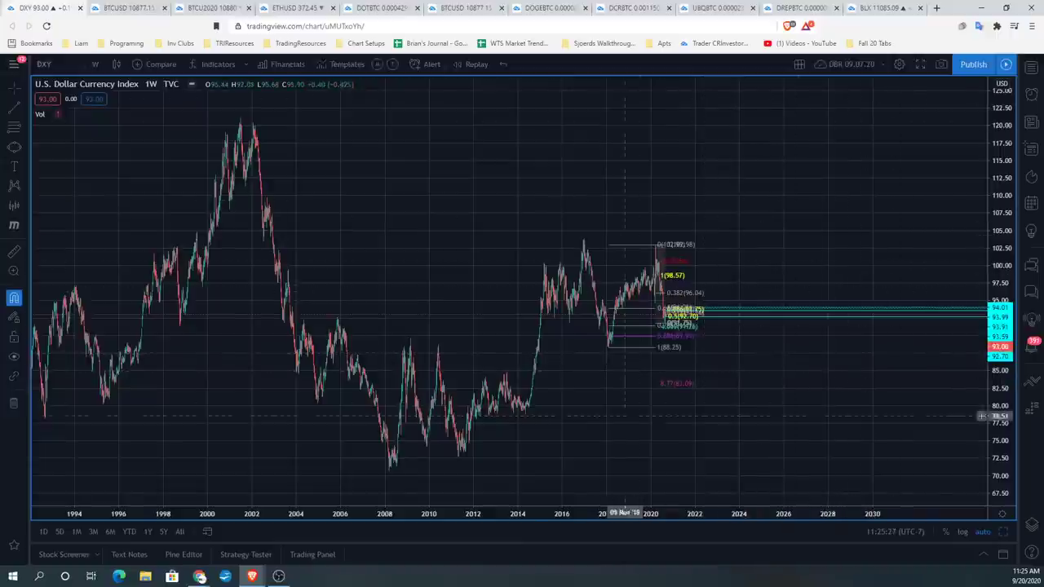
scroll(261, 342, "down", 2)
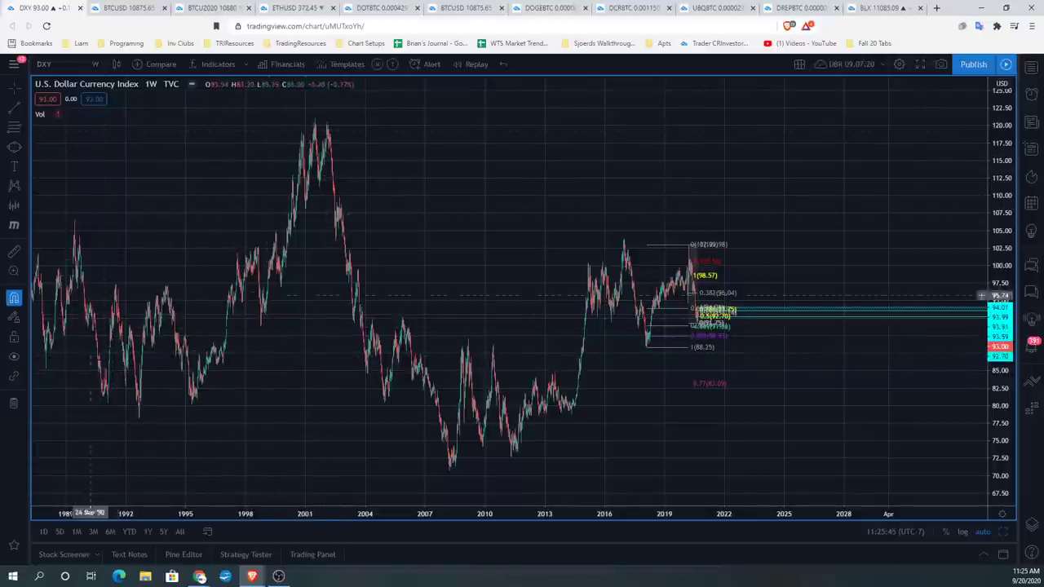
left_click_drag(260, 165, 372, 158)
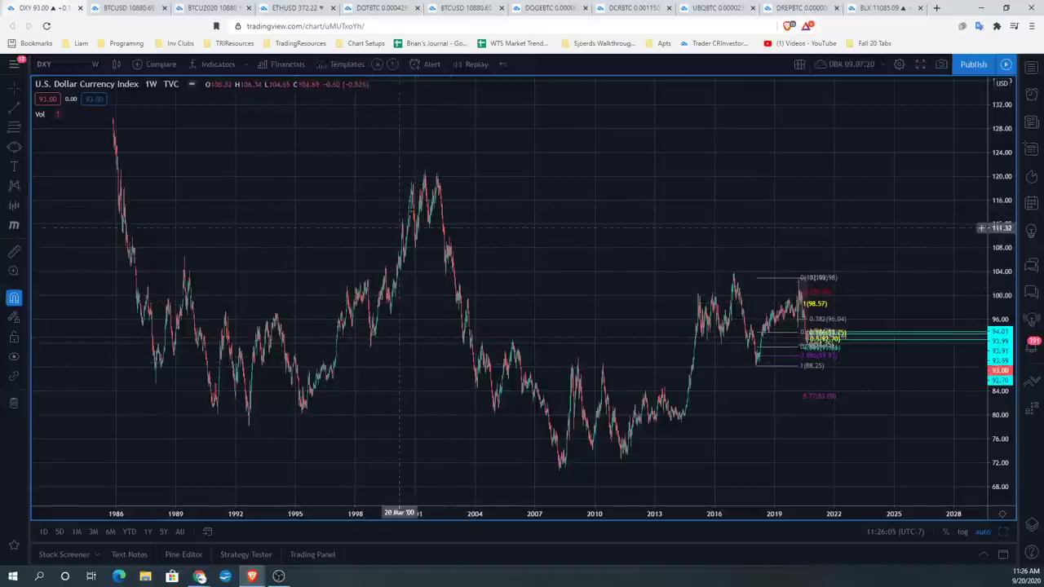
left_click_drag(624, 286, 502, 275)
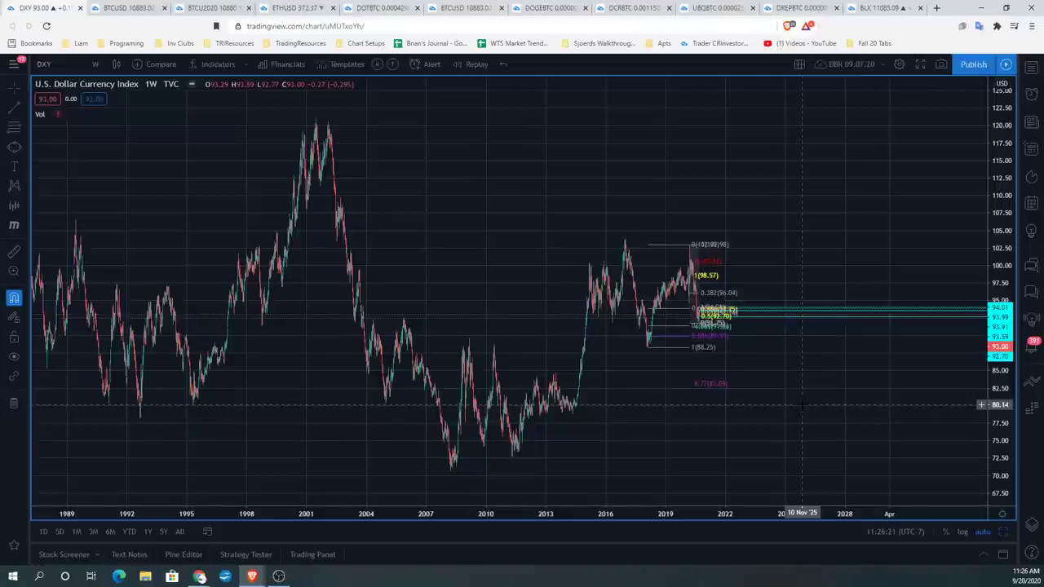
Brush a projected path dipping from about 92.7 to about 90.4 and rebounding by early 2021, with a short vertical stroke beneath it
scroll(802, 406, "up", 10)
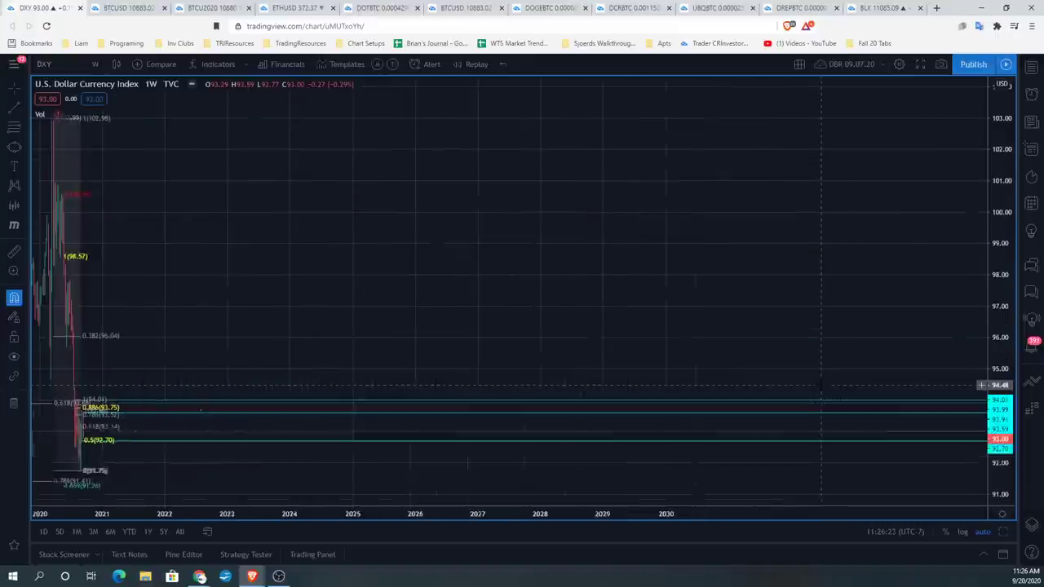
scroll(820, 390, "down", 10)
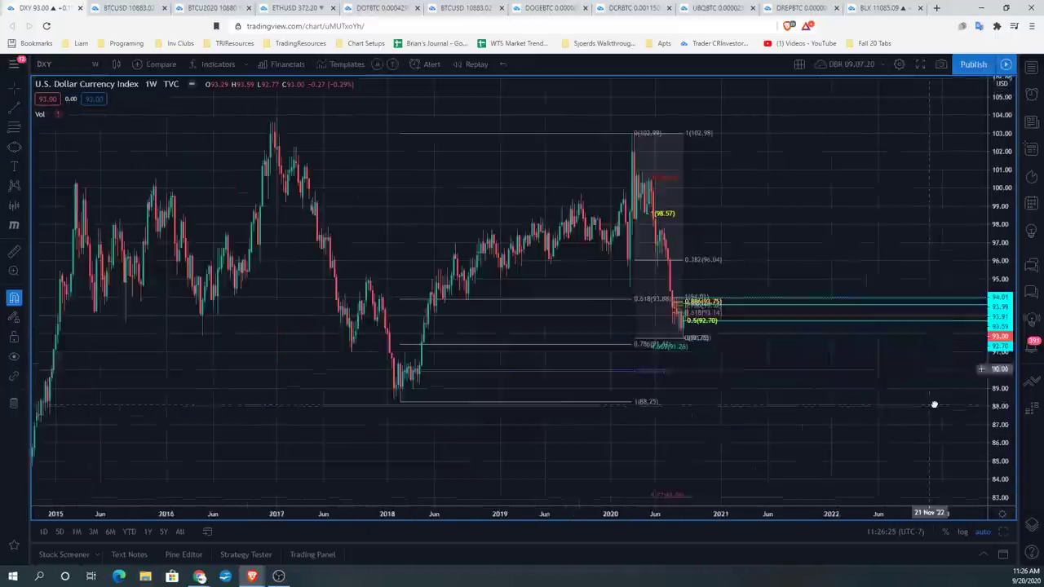
scroll(982, 390, "up", 3)
left_click_drag(666, 291, 789, 293)
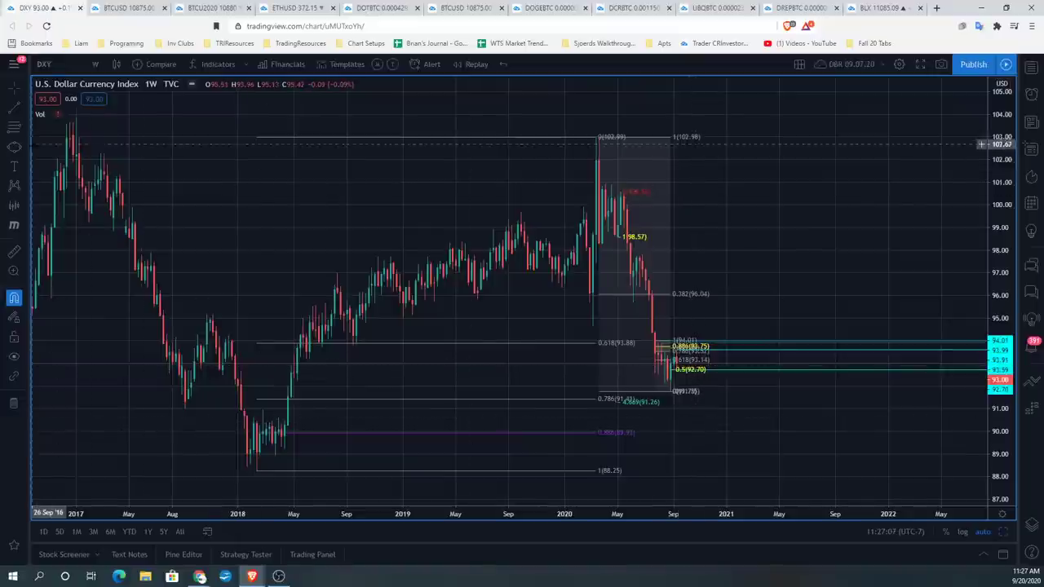
left_click(26, 151)
left_click(48, 152)
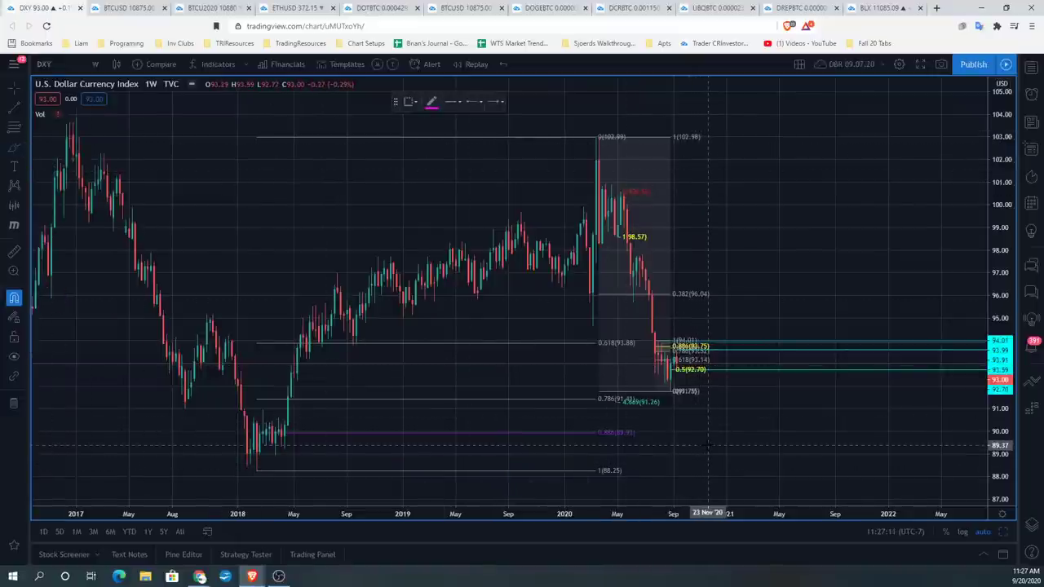
left_click_drag(705, 440, 704, 467)
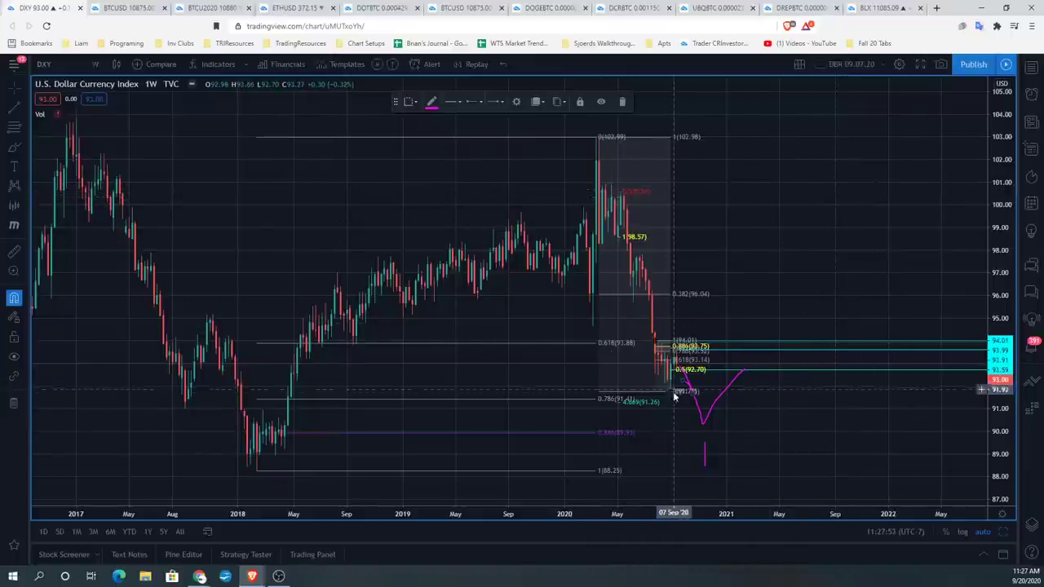
scroll(673, 397, "up", 3)
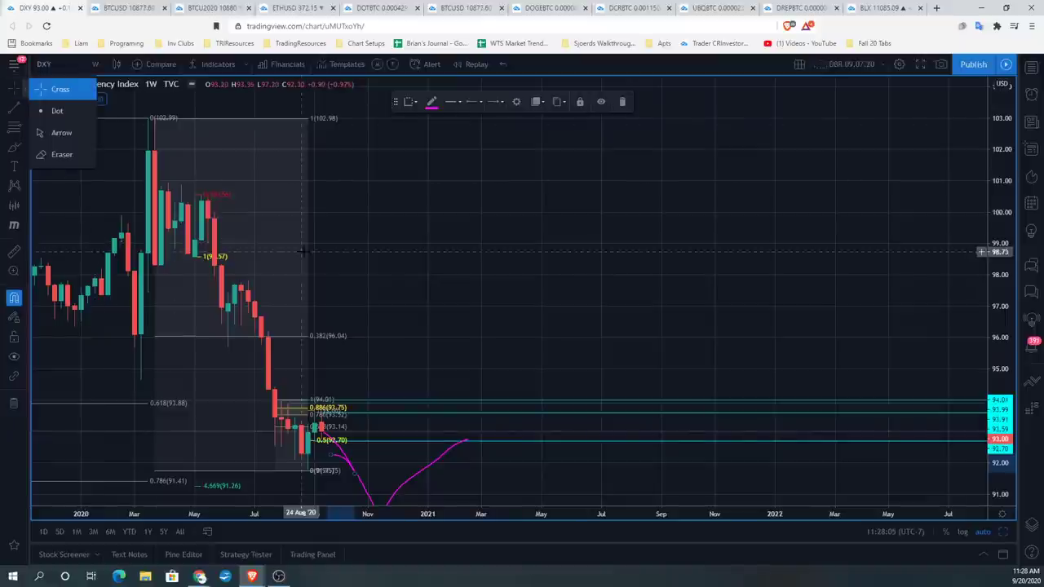
left_click_drag(351, 254, 689, 265)
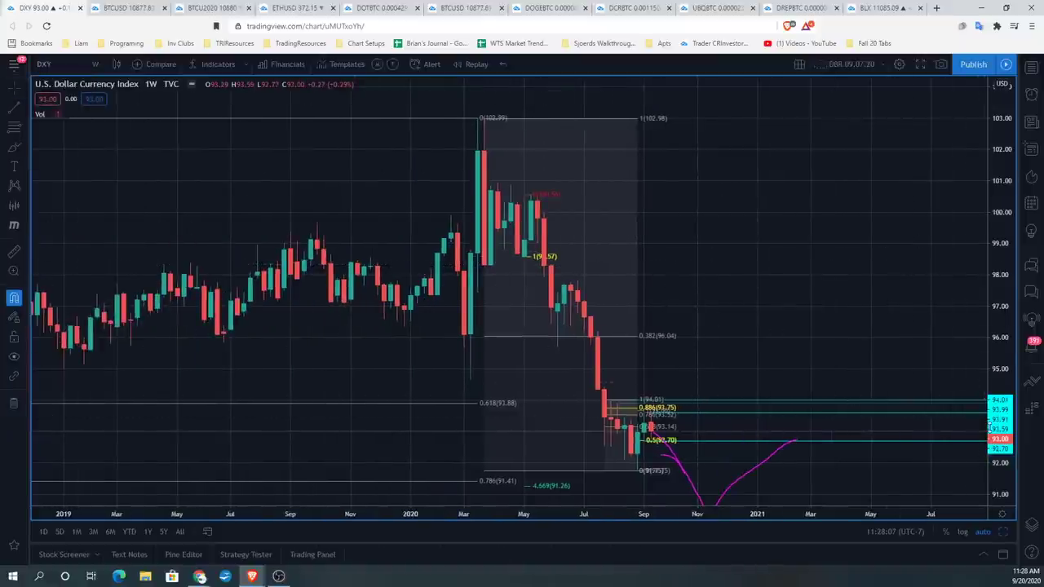
scroll(913, 372, "down", 5)
left_click_drag(851, 357, 780, 358)
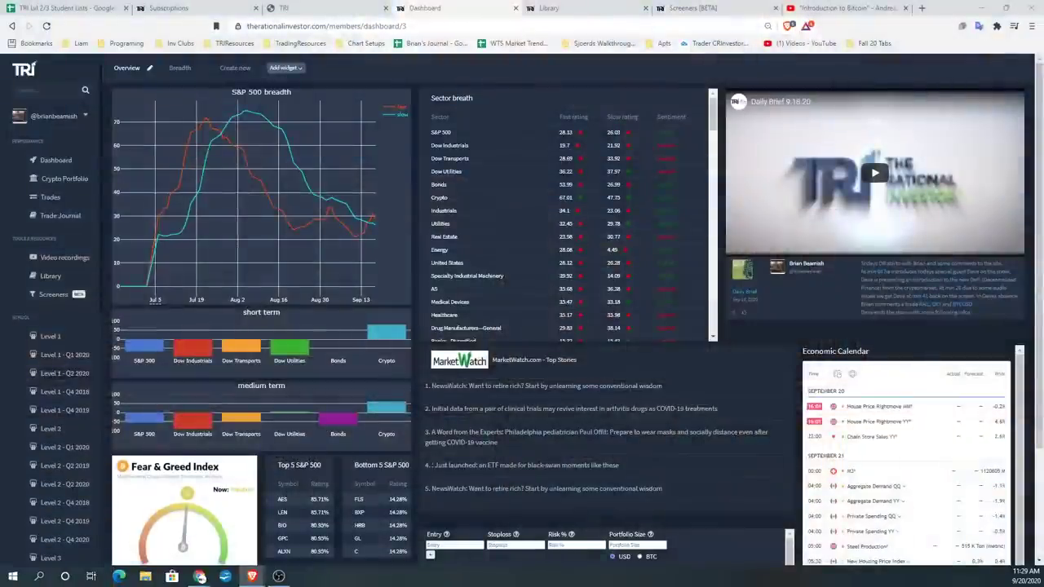
Switch to The Rational Investor's Library page and expand the Fun Images & Sound section under Miscellaneous links
left_click(559, 8)
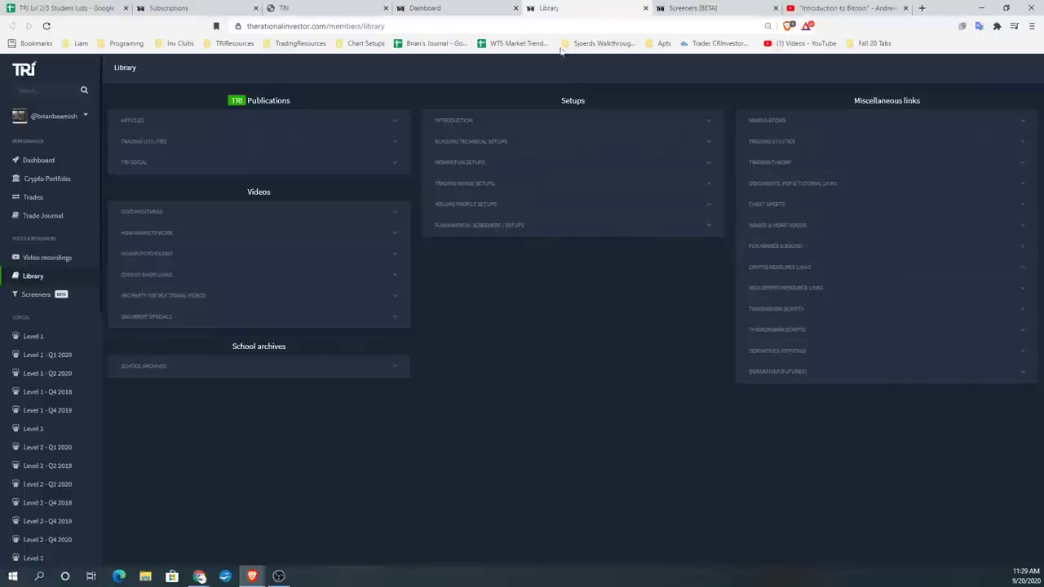
left_click(776, 246)
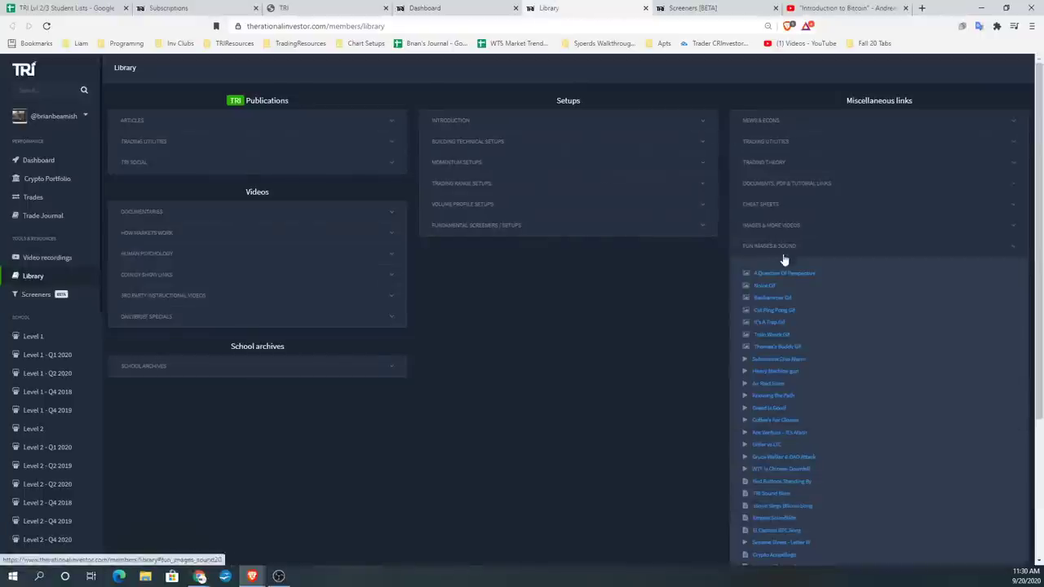
scroll(791, 262, "down", 2)
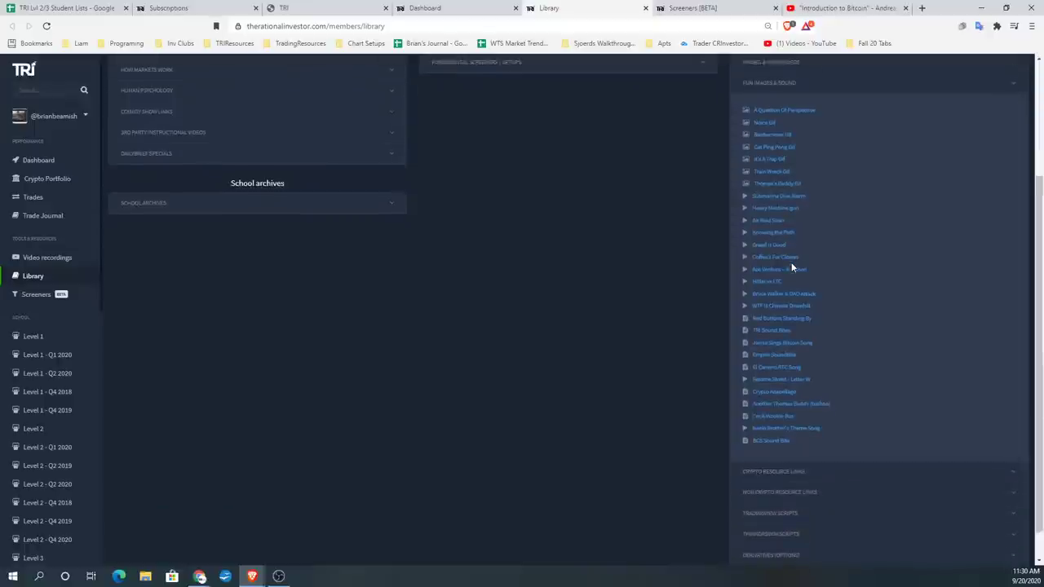
Play the output1.mp3 sound bite linked at the end of the section, dismissing the Dropbox sign-up form, and close its page
left_click(768, 440)
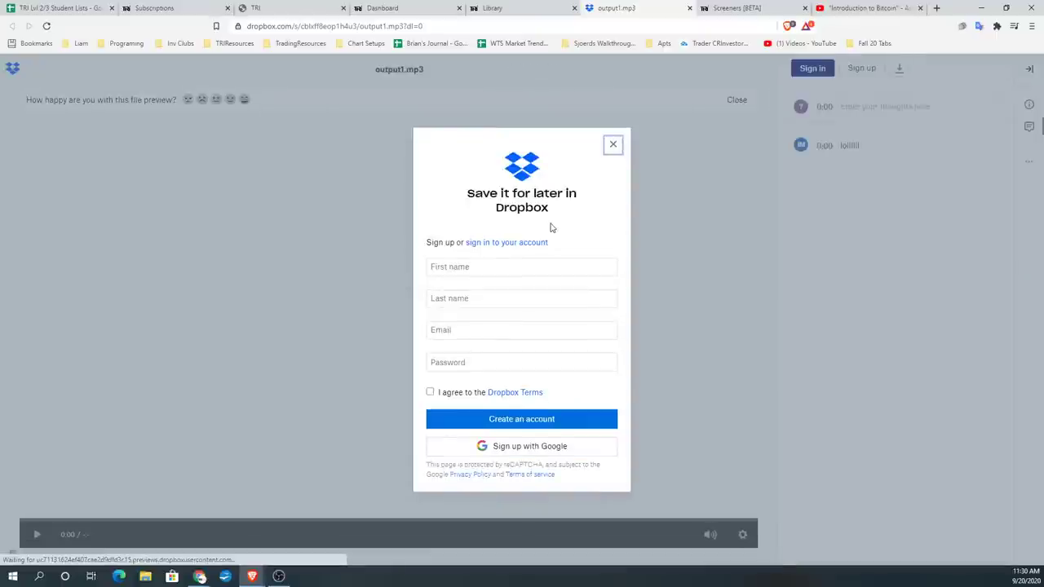
left_click(613, 146)
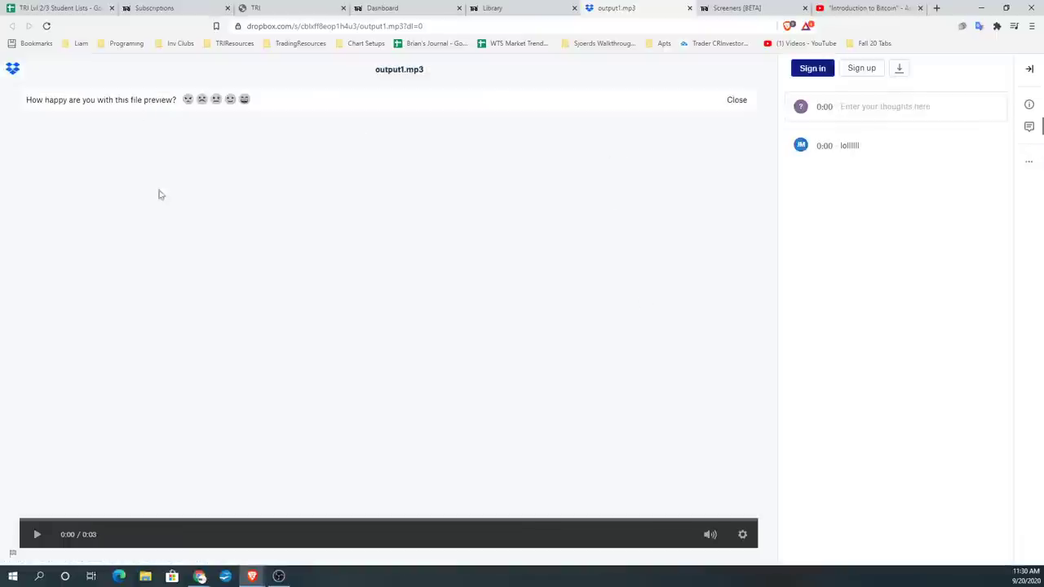
left_click(38, 536)
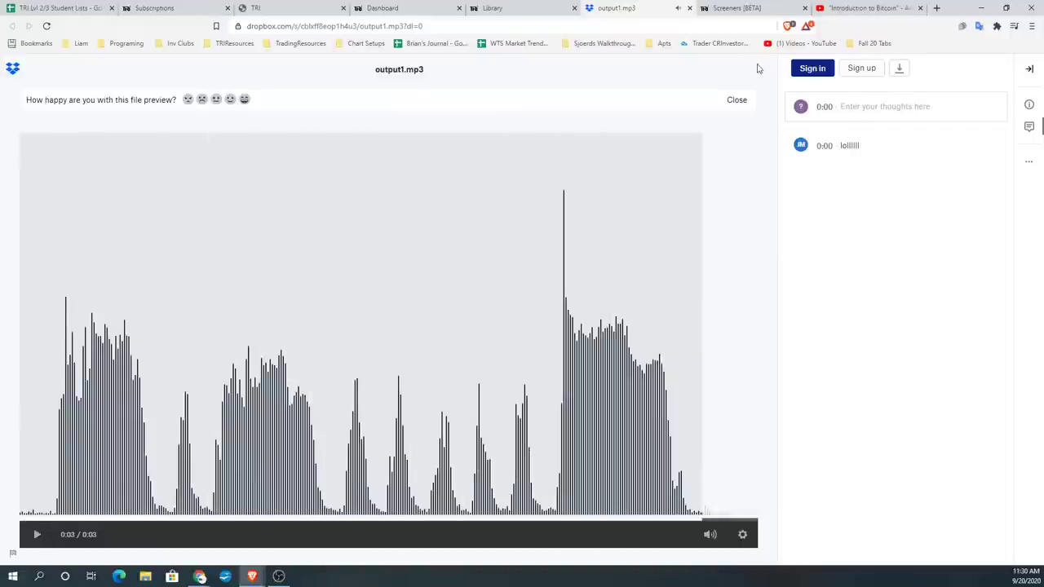
left_click(690, 9)
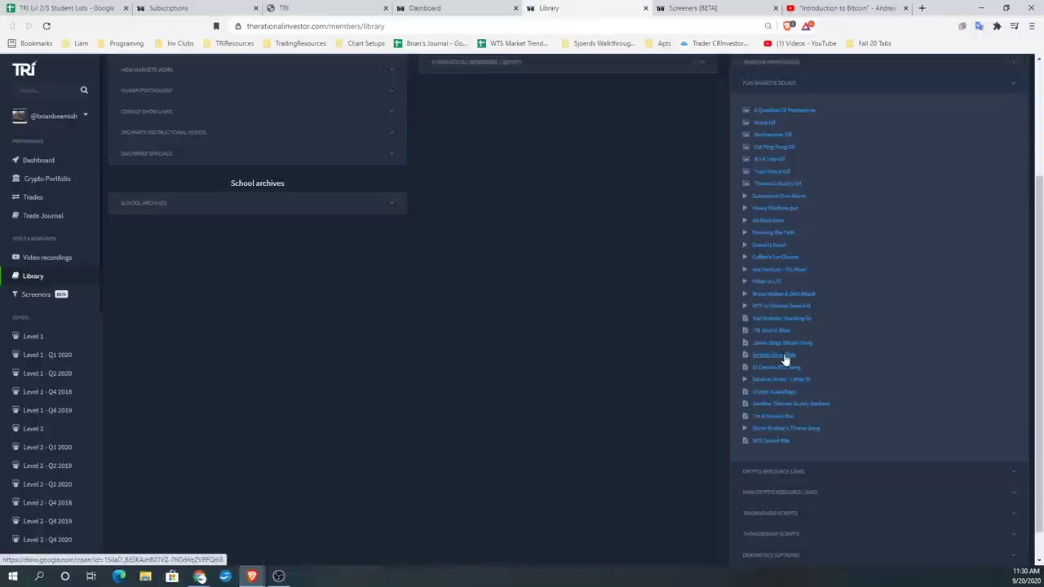
Open the TRI Sound Bites page on Clyp, play the ferris wheel clip near the end of the list, and close the page
left_click(773, 330)
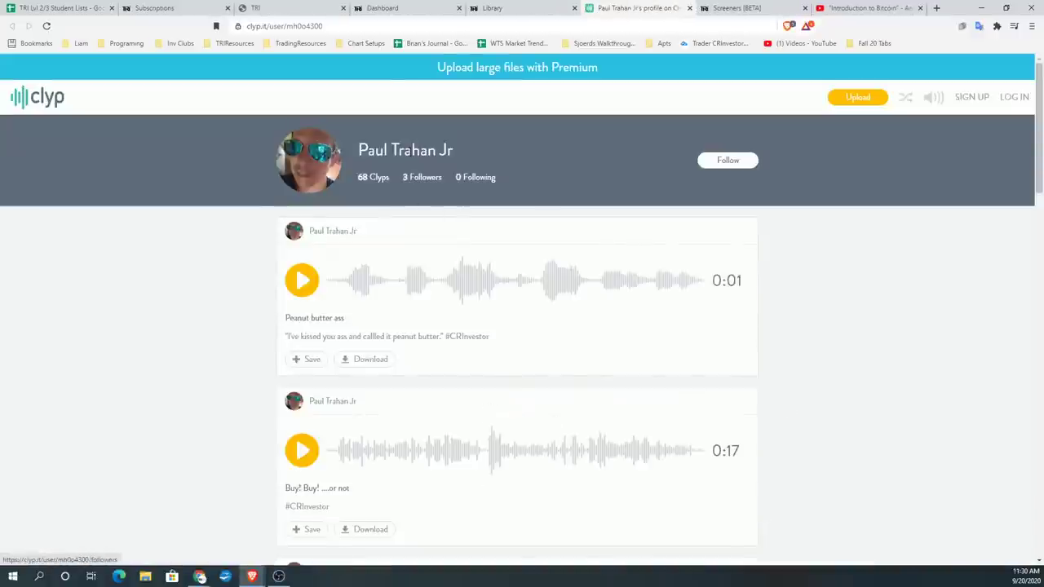
scroll(433, 329, "down", 8)
scroll(435, 327, "down", 10)
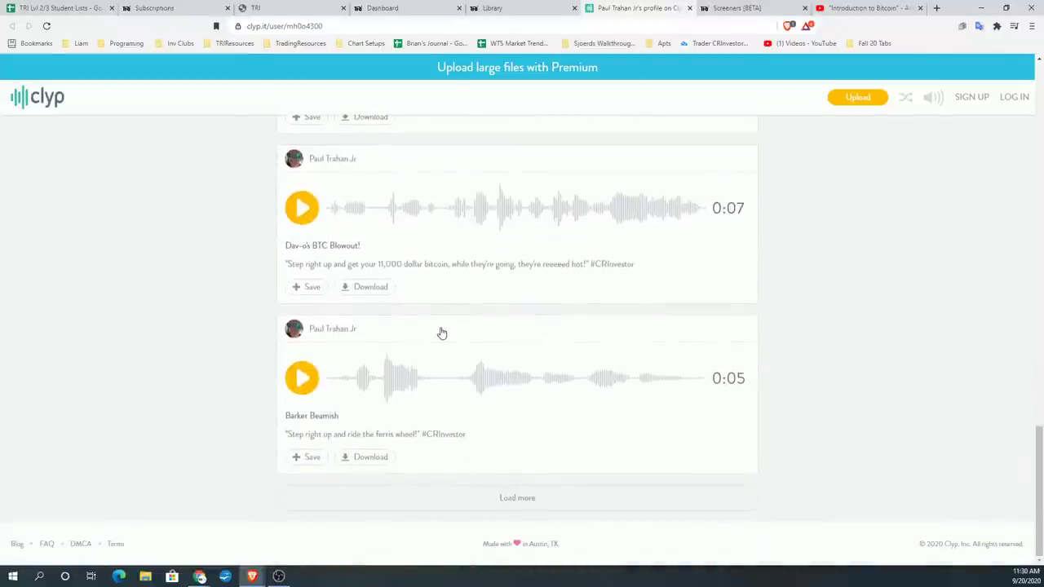
scroll(438, 333, "up", 4)
scroll(438, 343, "down", 4)
left_click(307, 377)
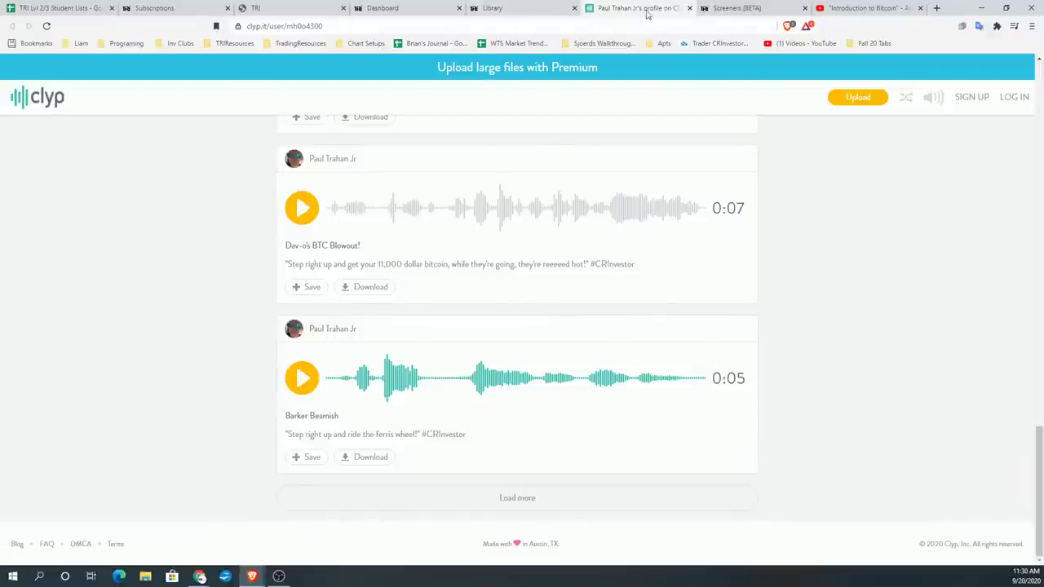
left_click(689, 9)
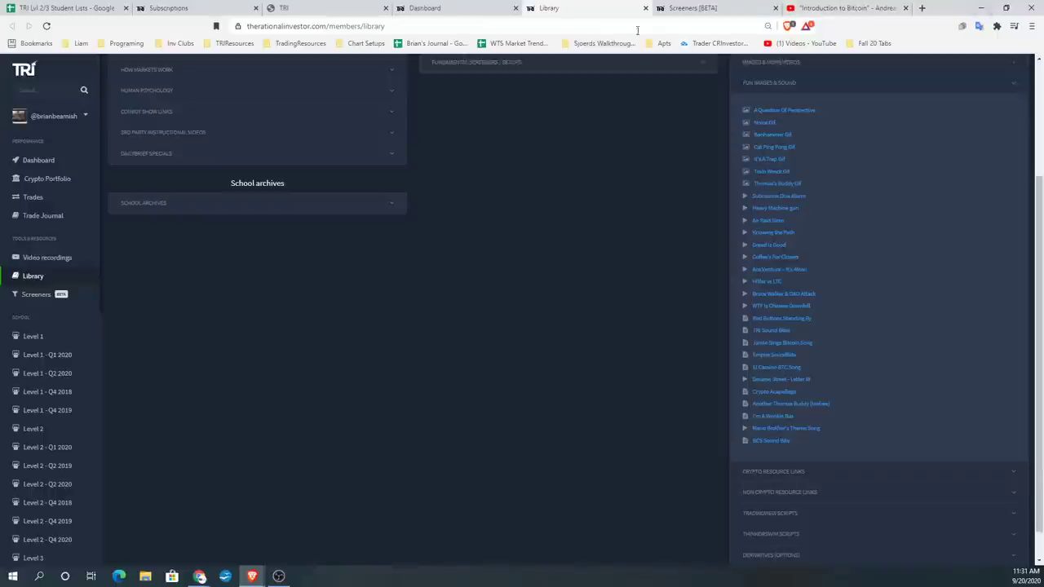
Collapse the Fun Images & Sound section, return to the TradingView window and restore the six-chart layout
left_click(770, 83)
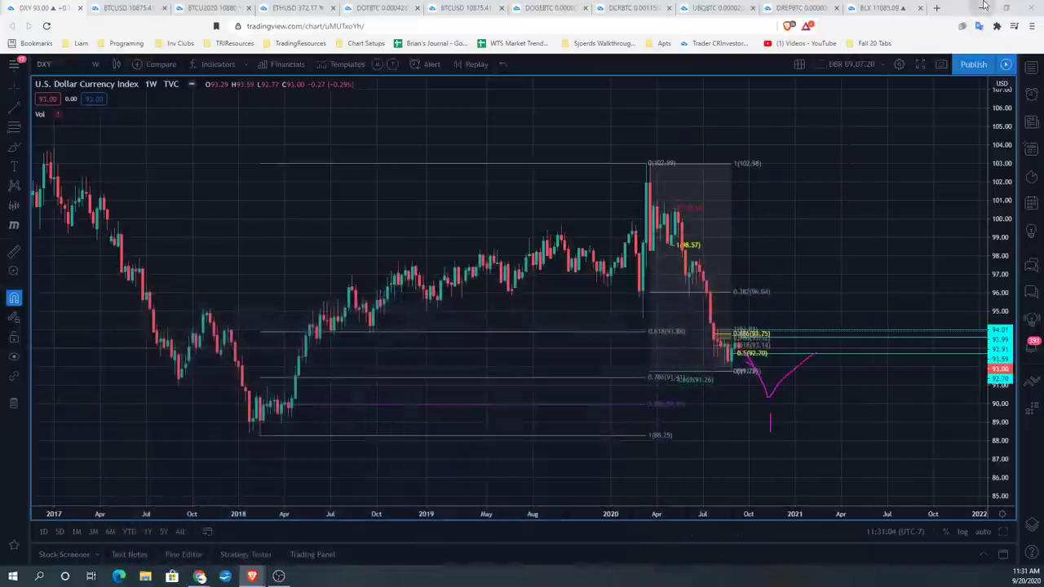
left_click(982, 7)
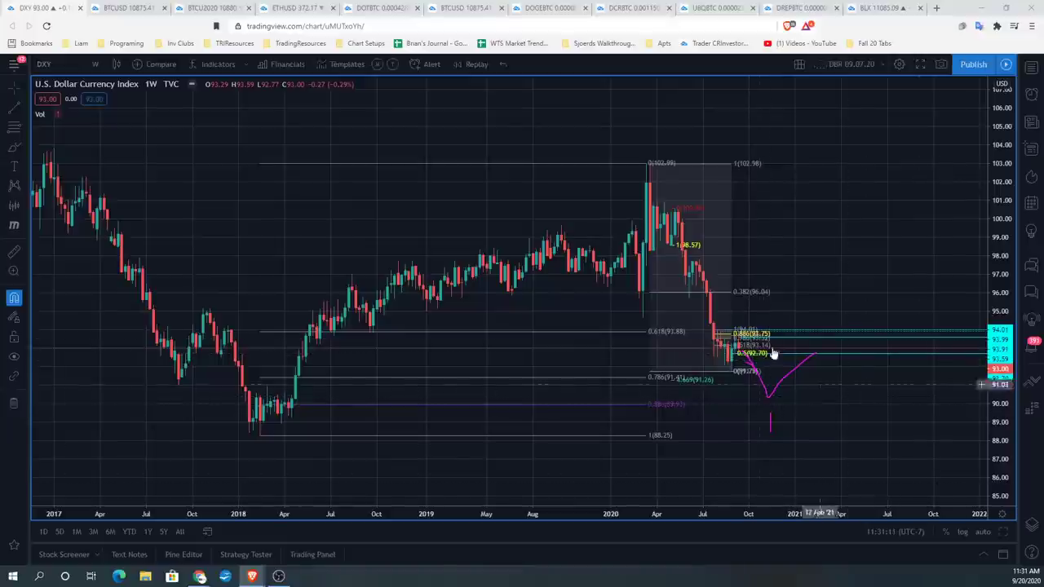
left_click(999, 531)
scroll(277, 241, "down", 4)
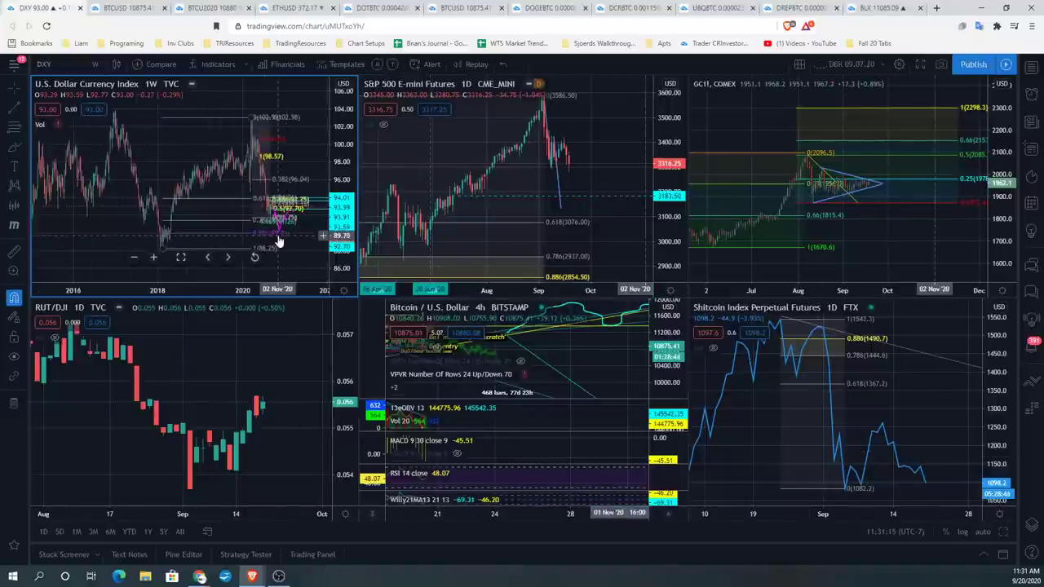
Maximize the GC1! COMEX gold futures chart and focus on its price action from April 2020 onward
left_click(981, 233)
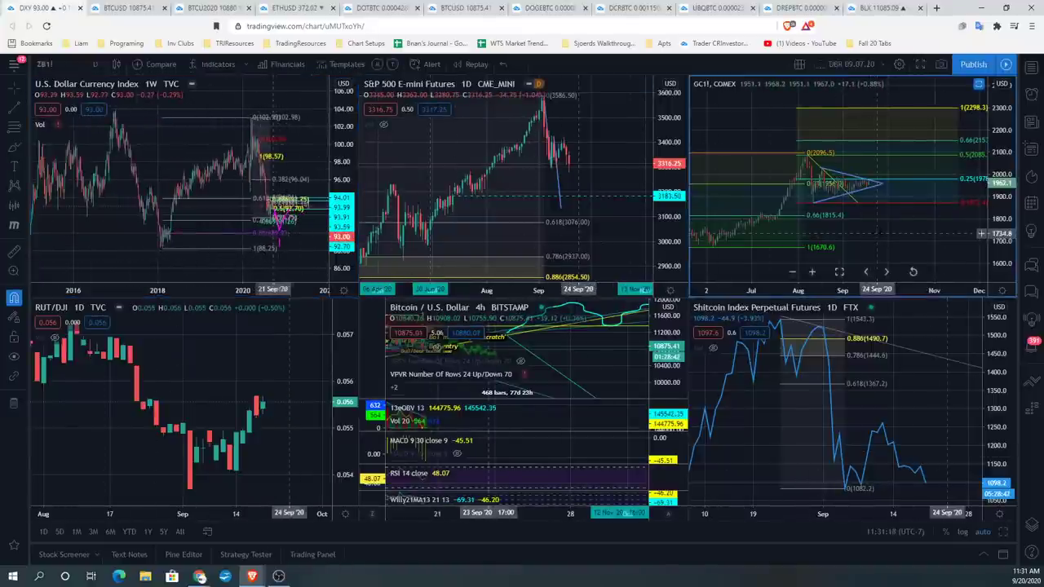
left_click(1003, 531)
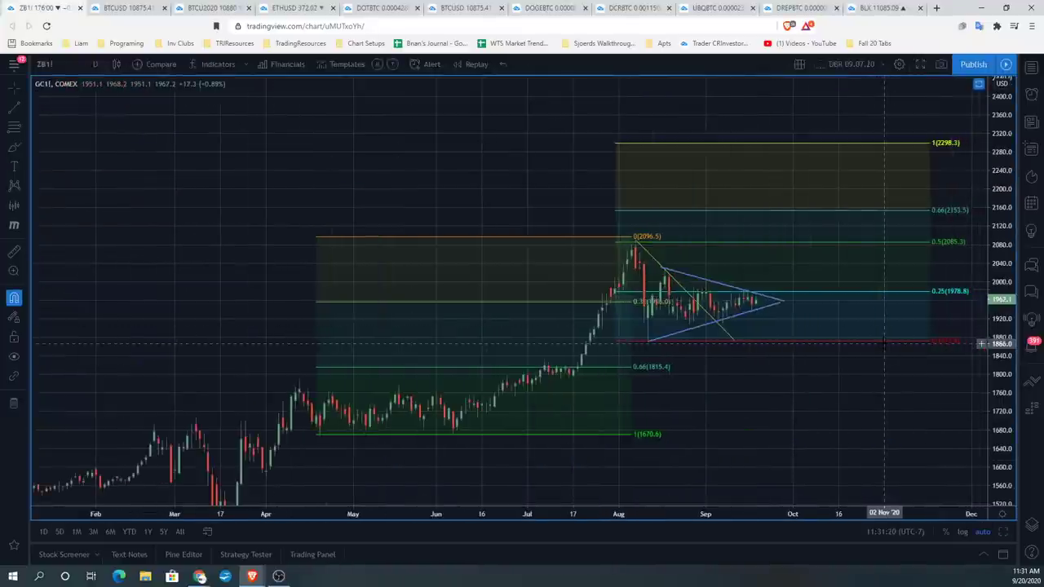
scroll(885, 345, "up", 3)
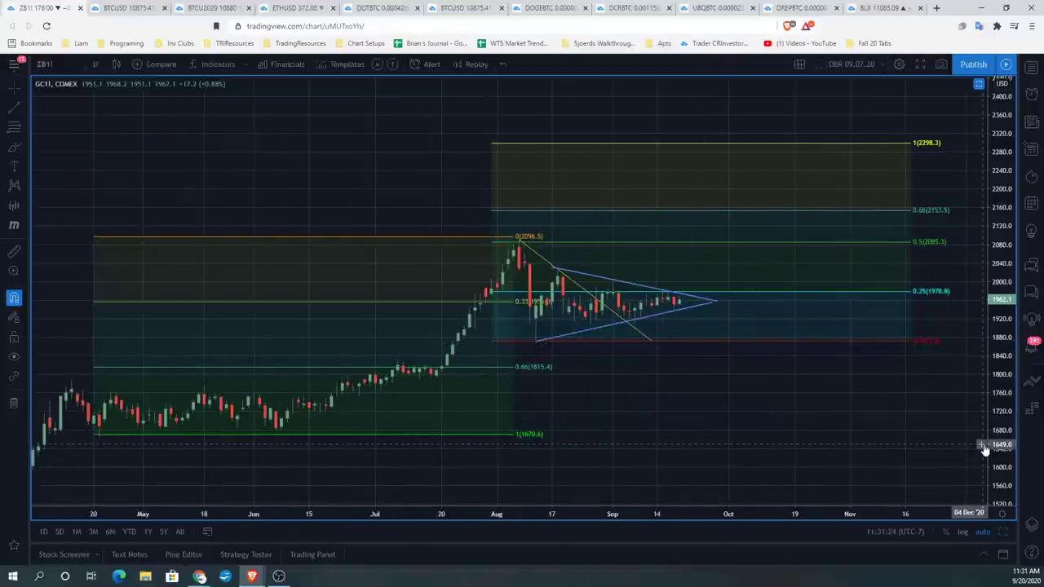
Examine gold futures' longer price history back to 2019, then the triangle formed since August 2020 and its Fibonacci levels
scroll(824, 390, "down", 3)
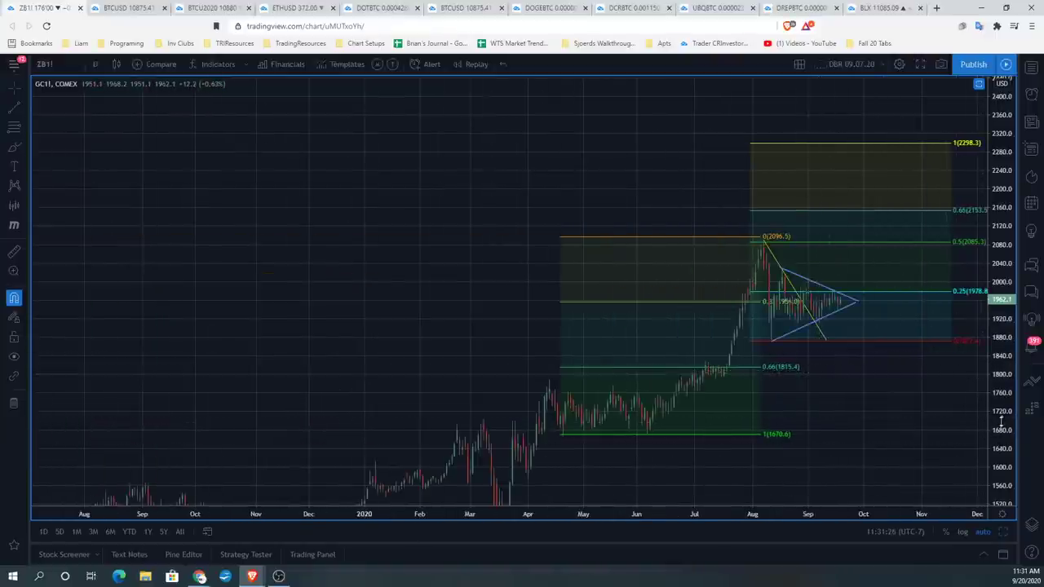
left_click_drag(1001, 420, 862, 343)
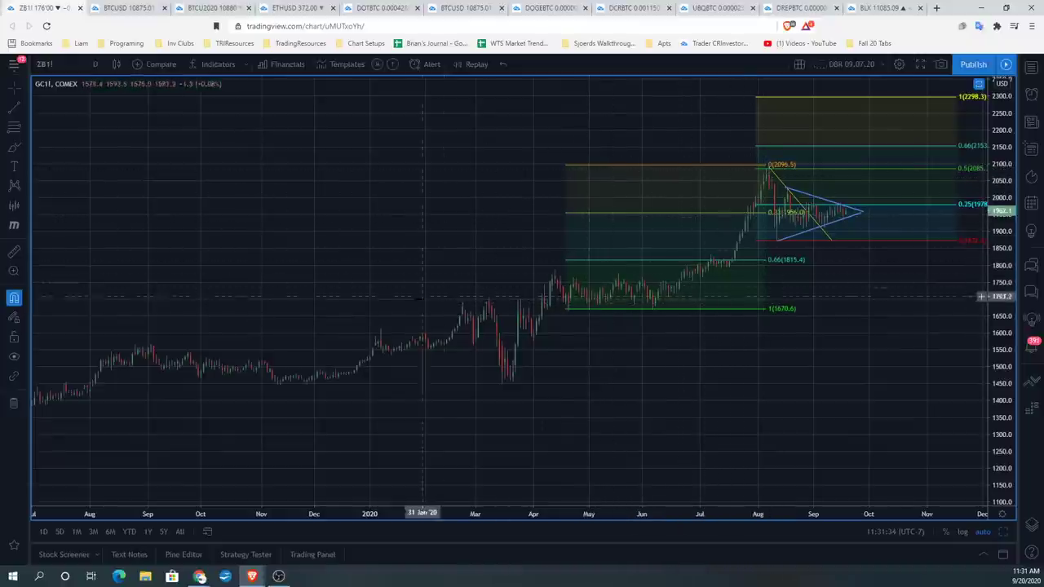
scroll(608, 359, "down", 1)
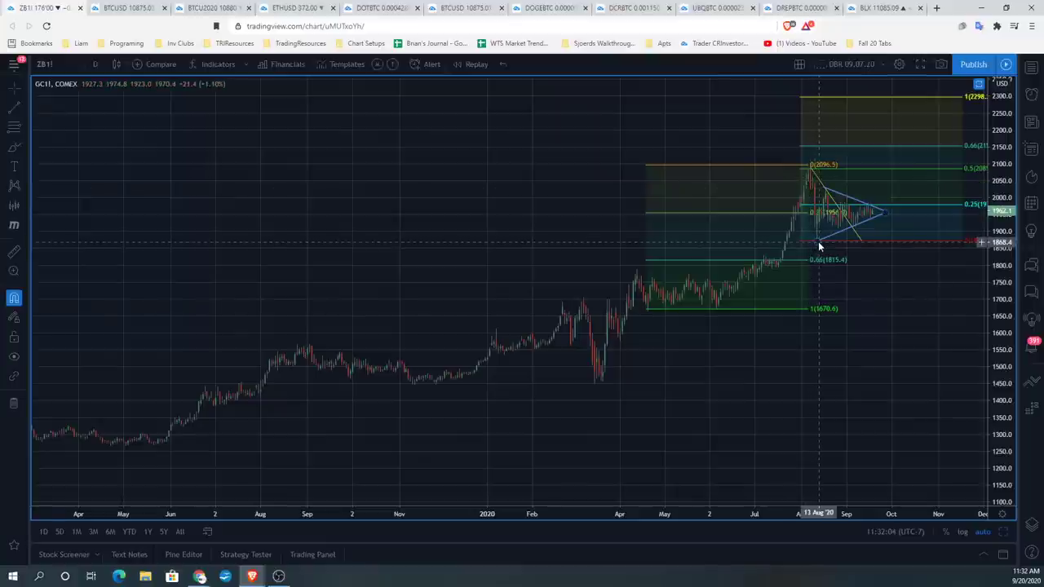
scroll(853, 291, "up", 2)
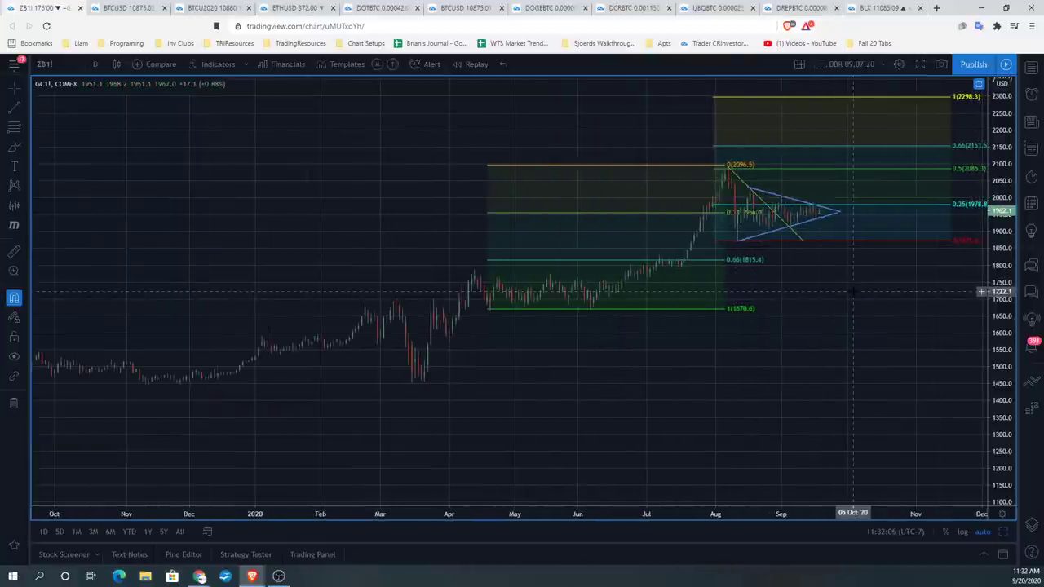
scroll(853, 291, "up", 1)
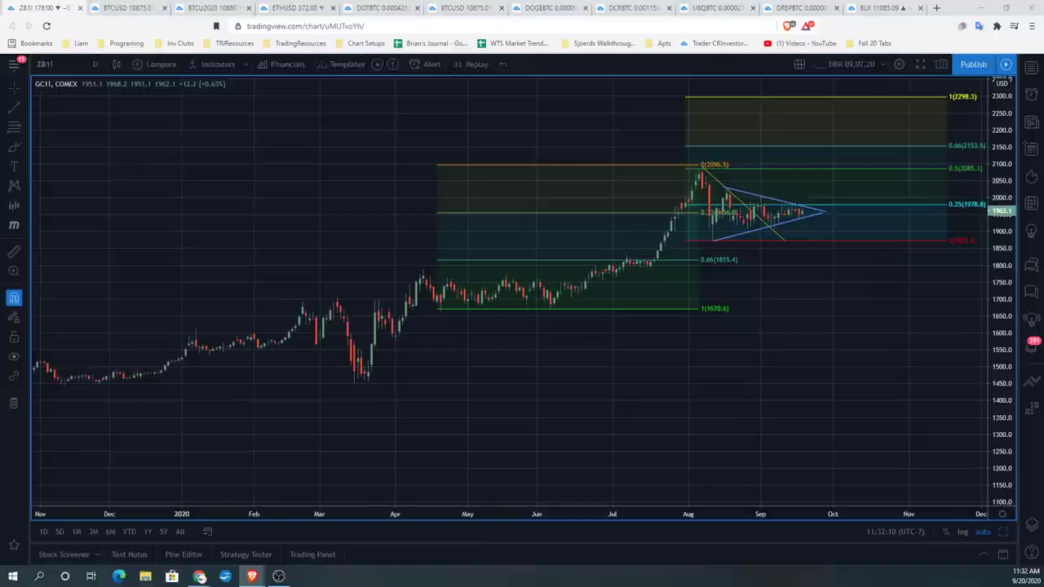
left_click_drag(642, 381, 526, 430)
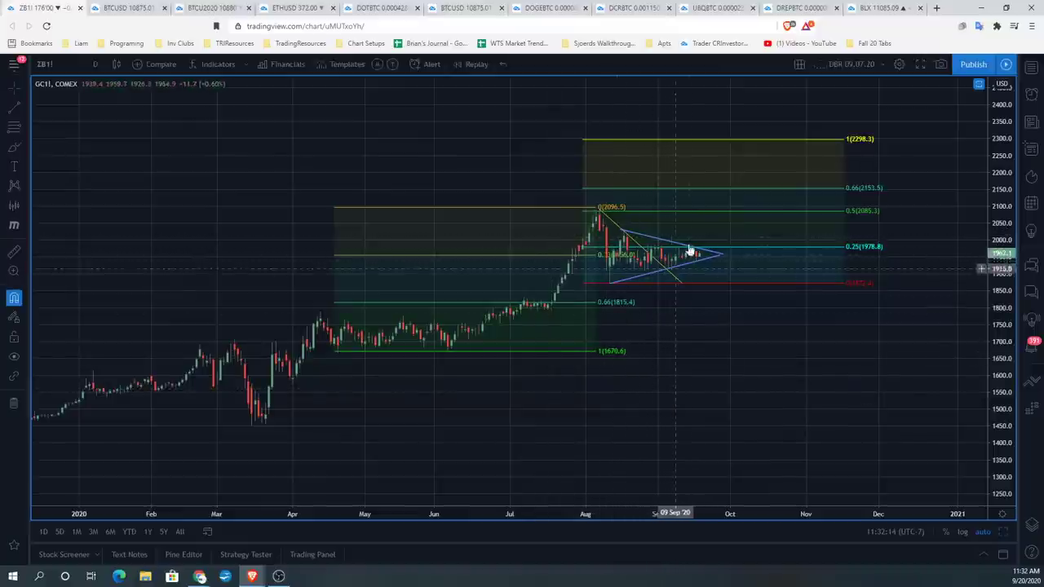
scroll(897, 384, "up", 5)
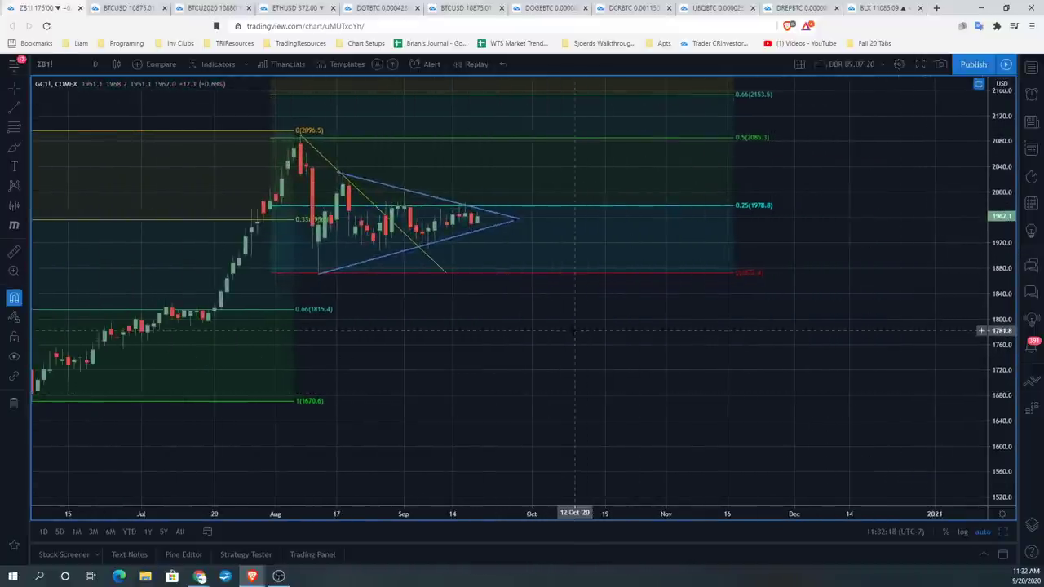
left_click_drag(579, 286, 746, 346)
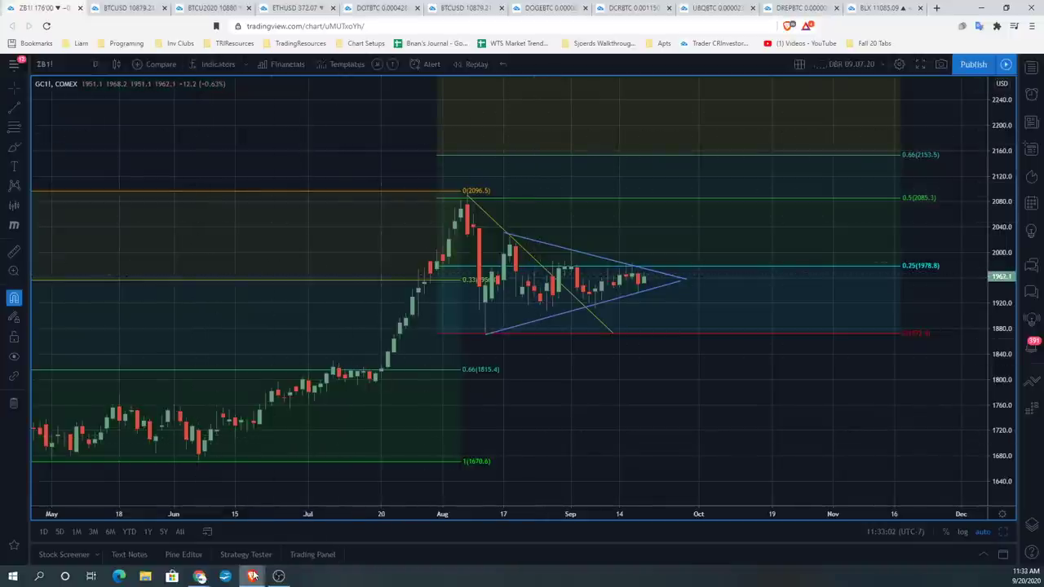
Switch to the macro charts window and view the Dow, the silver market overview and the weekly BTCUSD/GC1! ratio chart
mouse_move(253, 576)
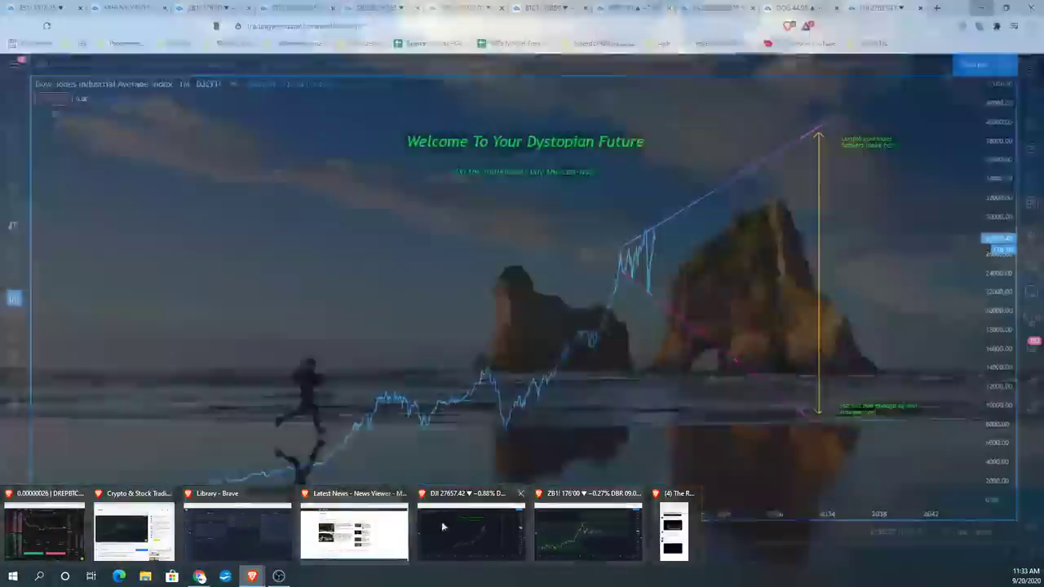
left_click(442, 523)
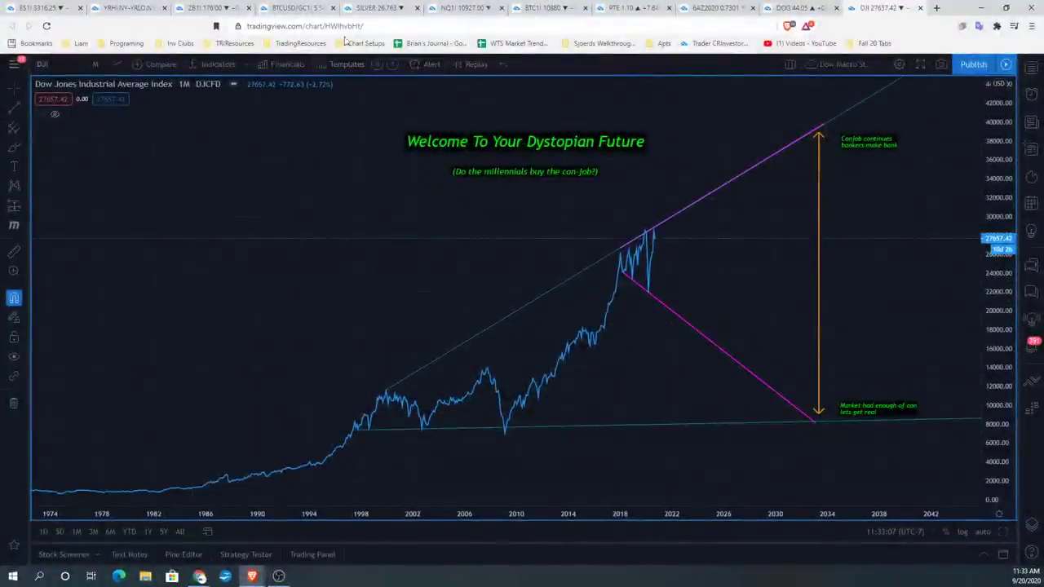
left_click(369, 8)
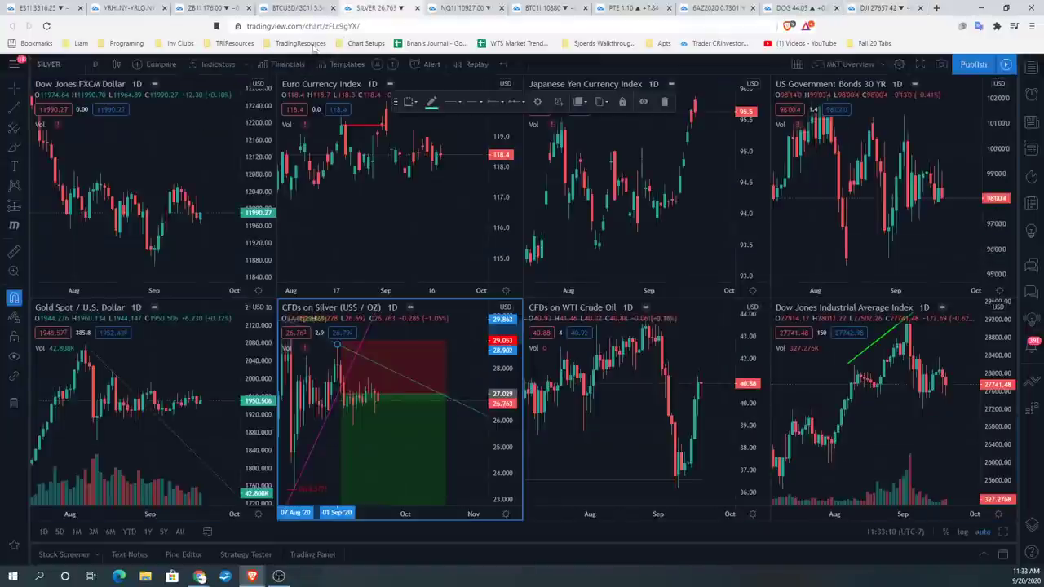
left_click(290, 8)
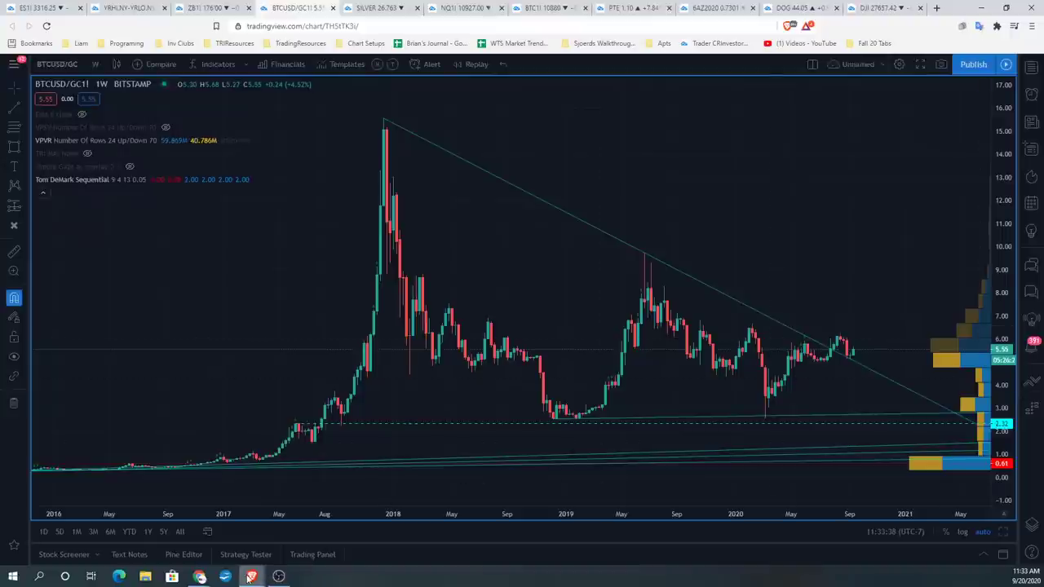
Switch to the Library window, show the "Introduction to Bitcoin" YouTube video page, and minimize the window
mouse_move(249, 578)
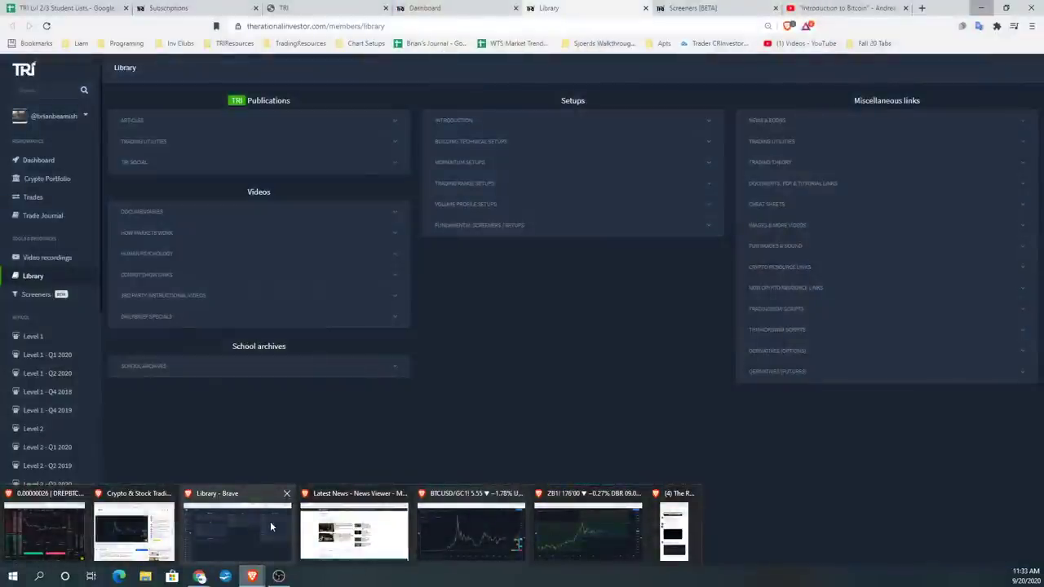
left_click(271, 527)
left_click(845, 8)
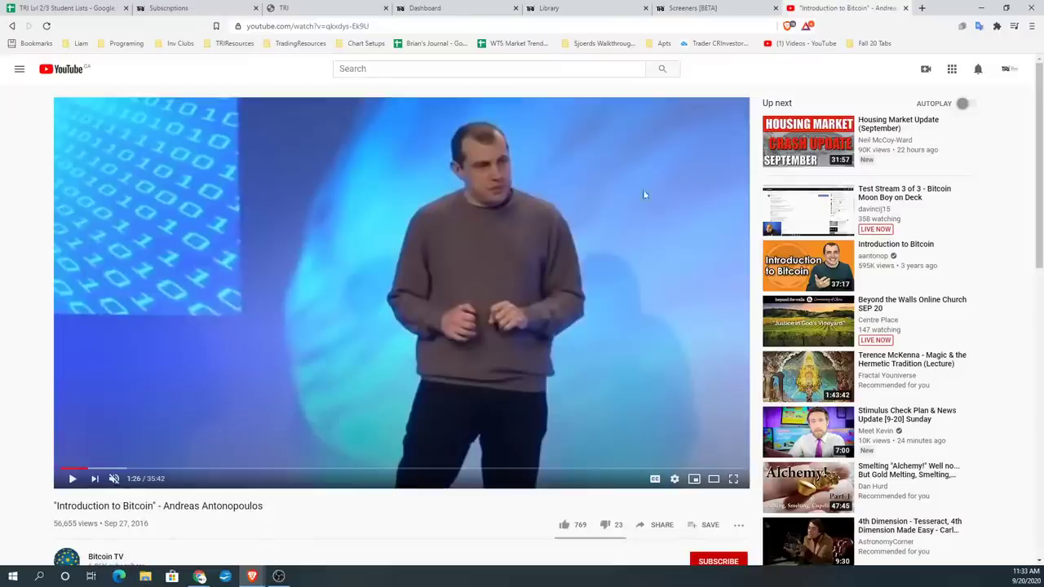
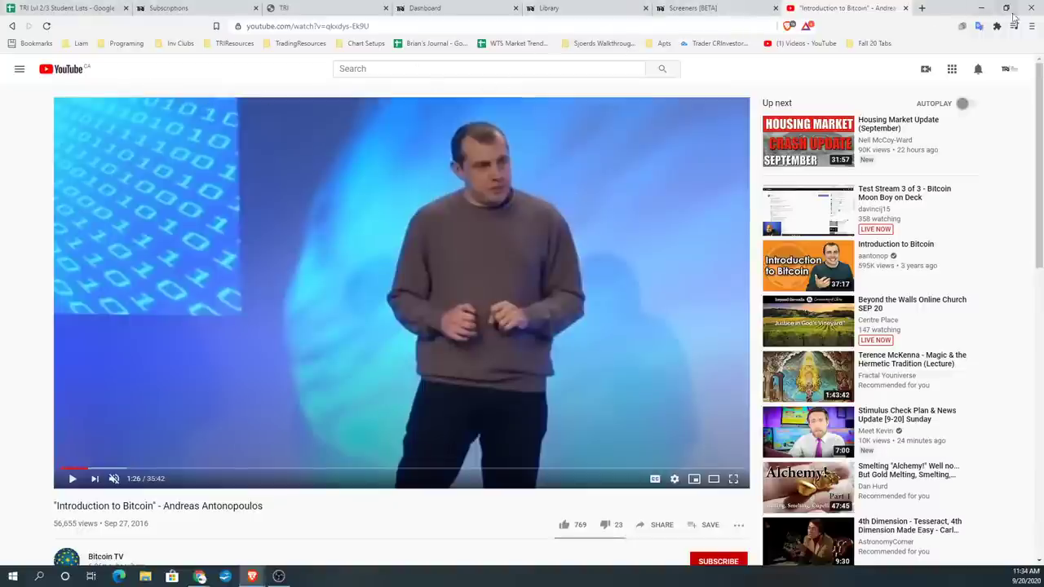
left_click(980, 9)
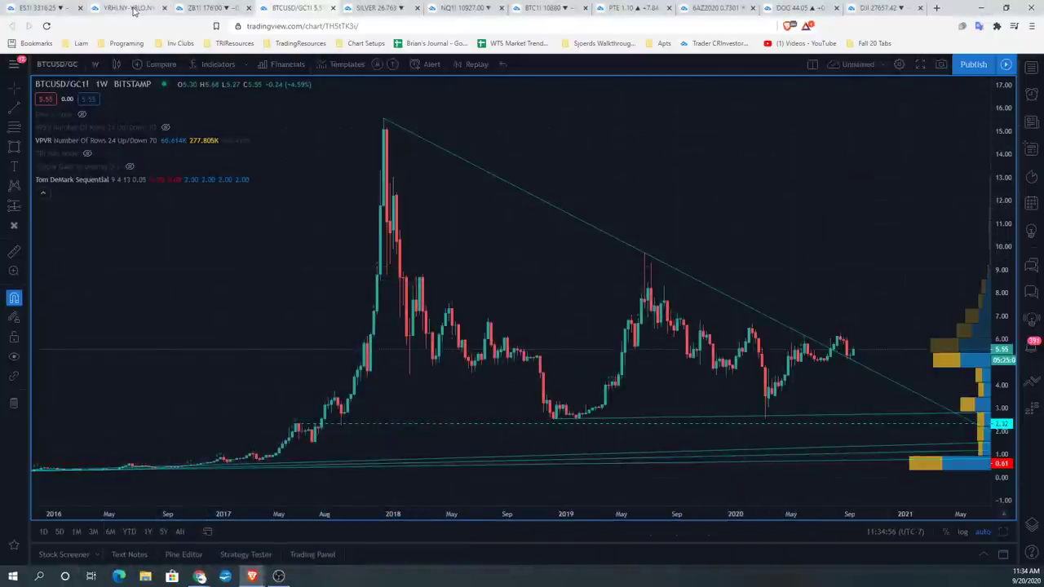
Look through the first three macro layouts and bring the MarketMatrix eight-chart layout back into view
left_click(41, 8)
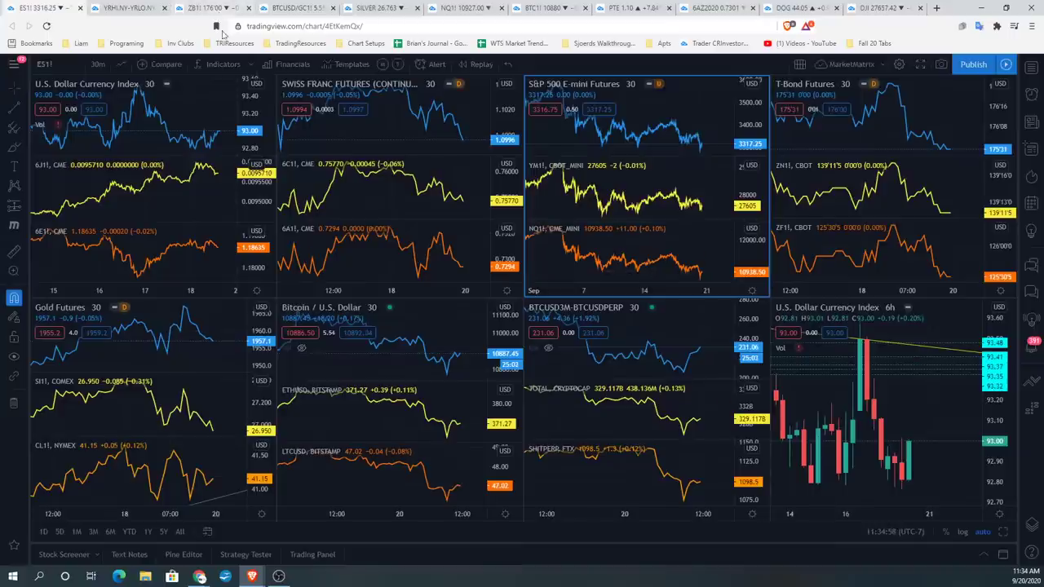
left_click(211, 8)
left_click(127, 8)
left_click(55, 8)
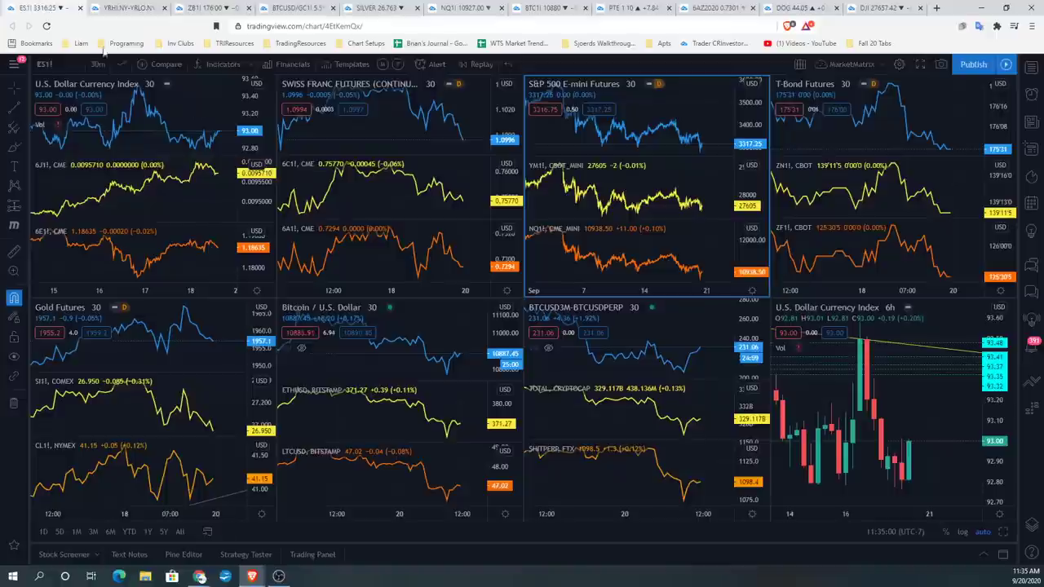
Return to the gold futures chart window and review the triangle against the Fibonacci levels up to 2298.3
mouse_move(253, 578)
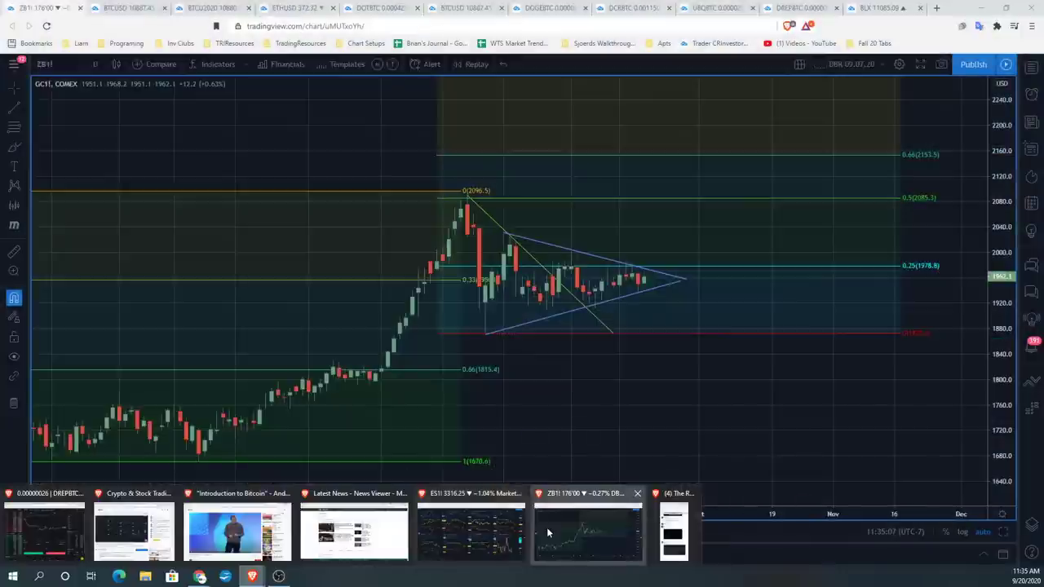
left_click(549, 533)
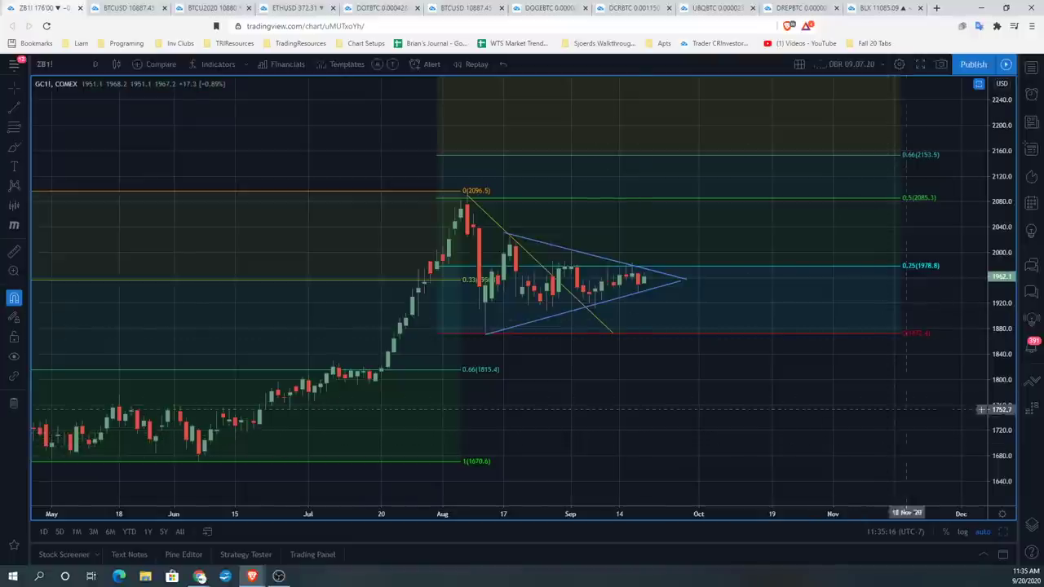
left_click_drag(991, 412, 991, 439)
left_click_drag(851, 392, 880, 408)
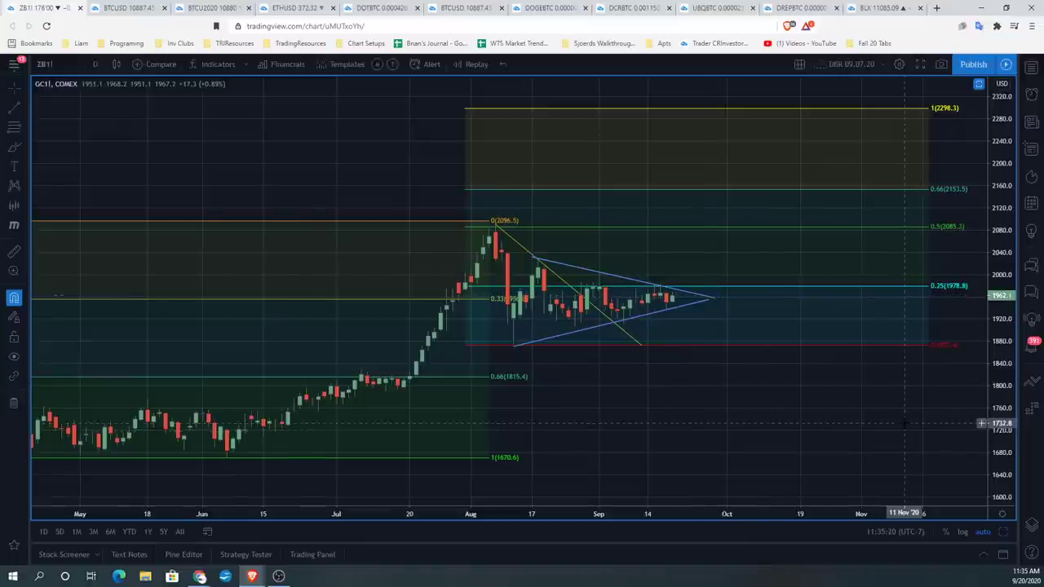
scroll(882, 424, "down", 2)
left_click_drag(883, 423, 839, 422)
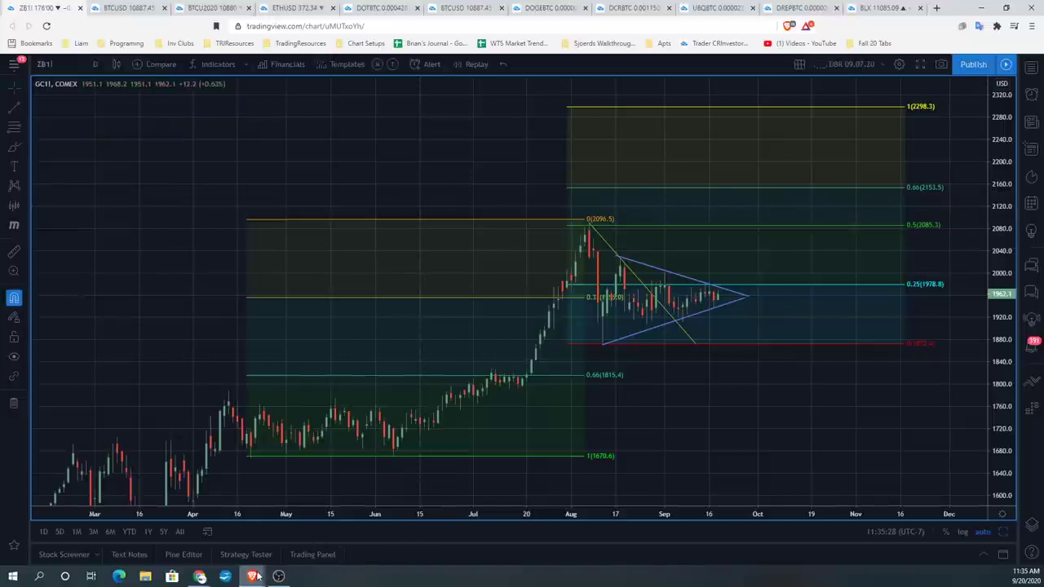
Switch to the macro charts window and view the stock market breadth layout, followed by the Risk Off and Risk On layout
mouse_move(253, 576)
left_click(470, 530)
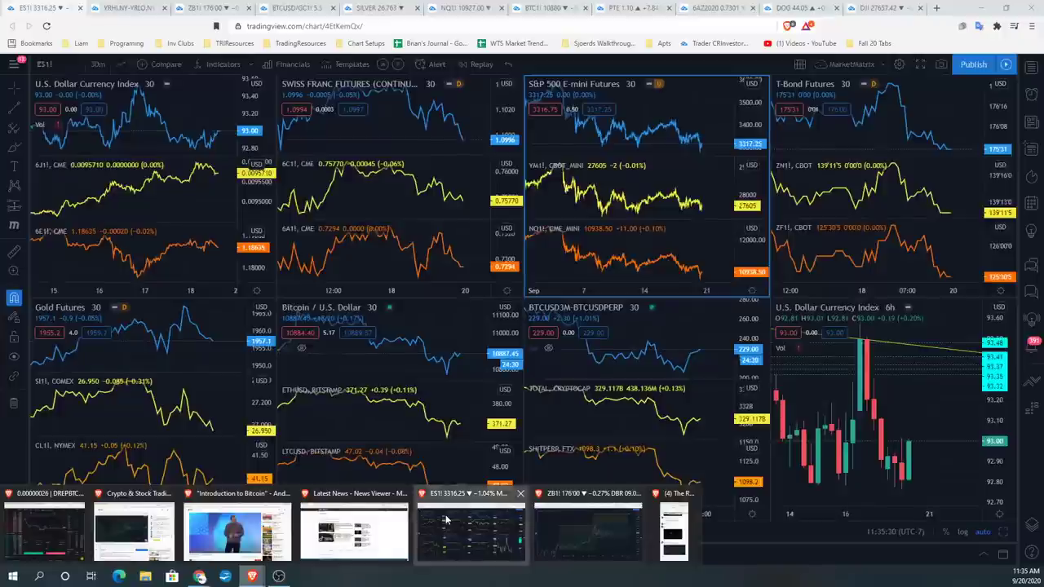
left_click(117, 8)
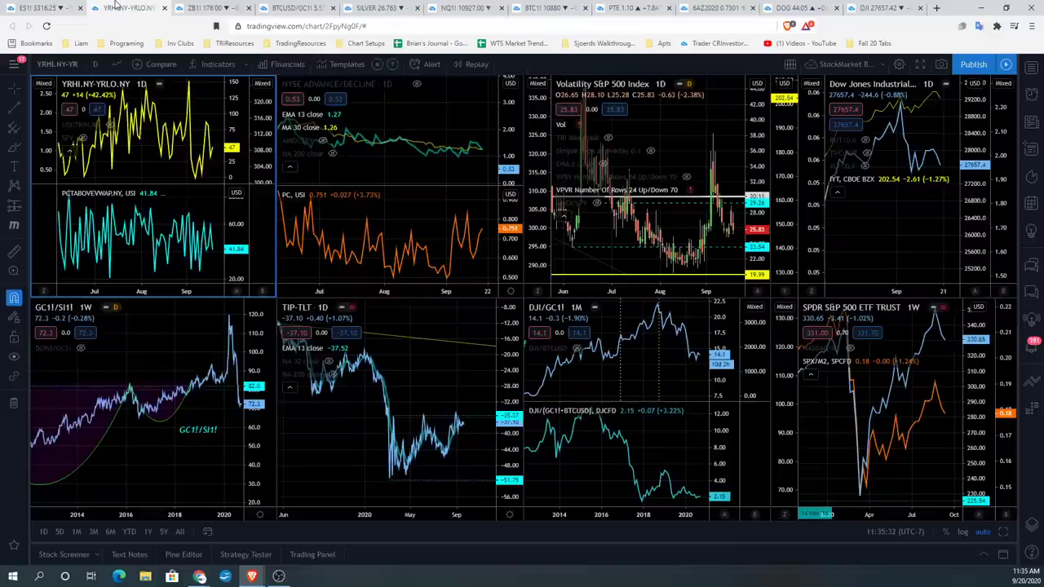
left_click(208, 8)
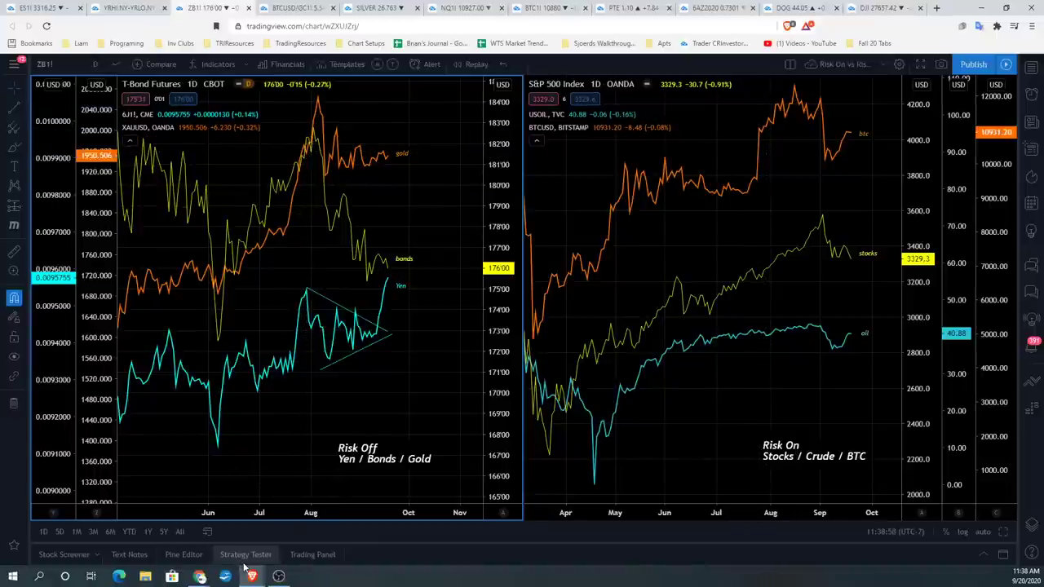
Switch to The Rational Investor's Library page and expand the How Markets Work video section
mouse_move(252, 576)
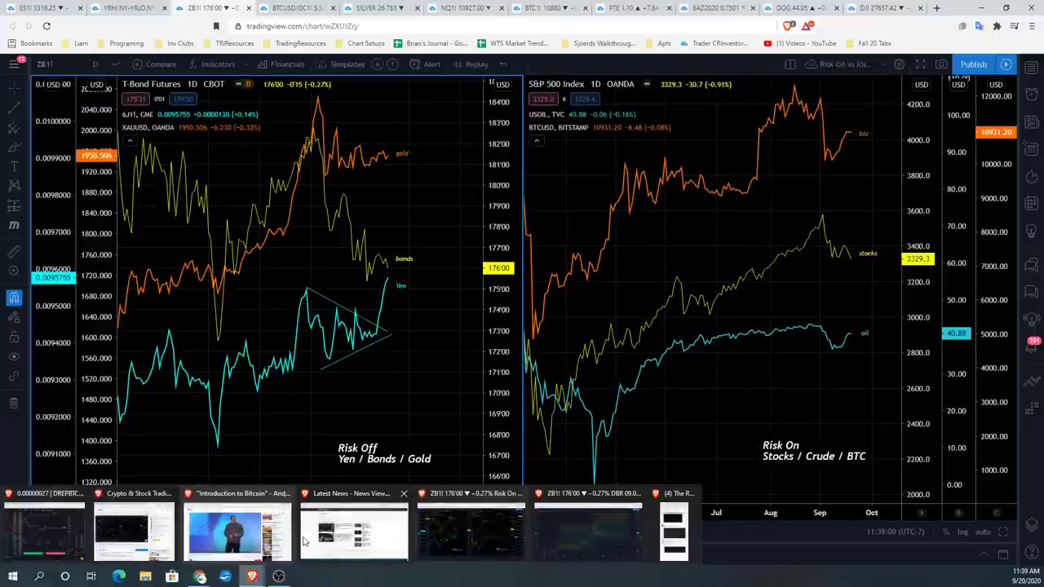
mouse_move(216, 534)
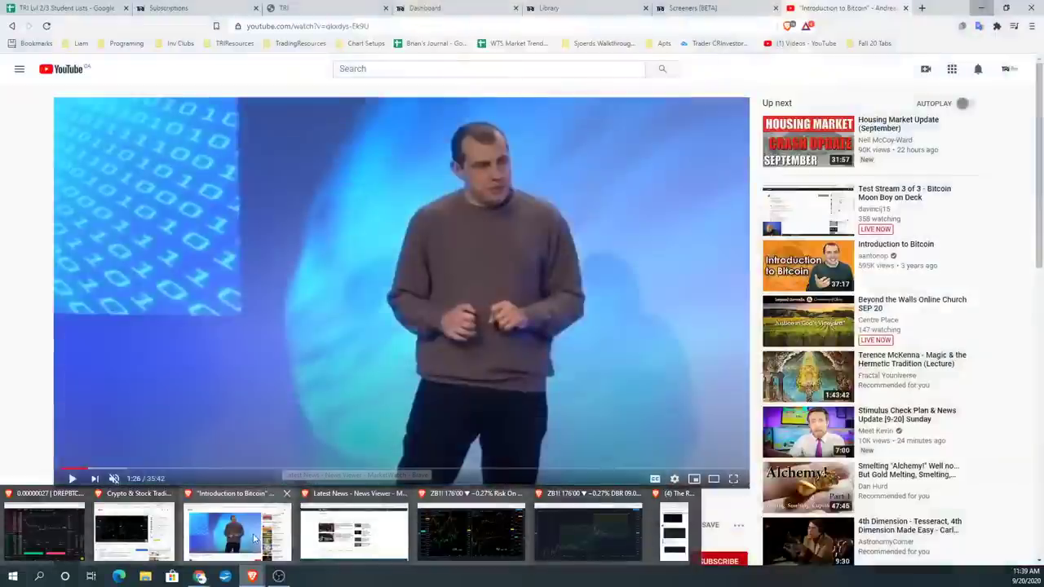
left_click(255, 538)
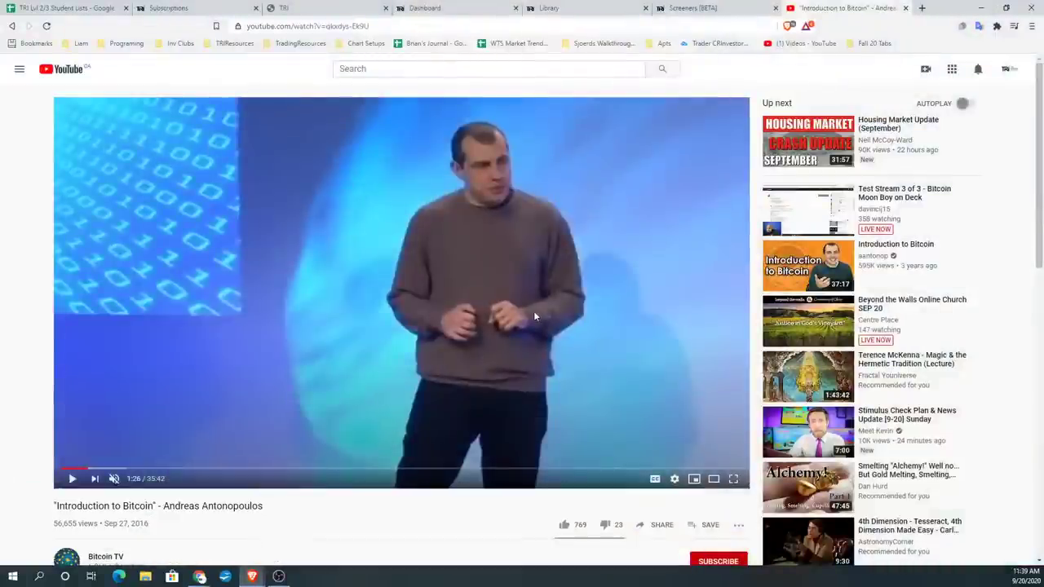
left_click(581, 8)
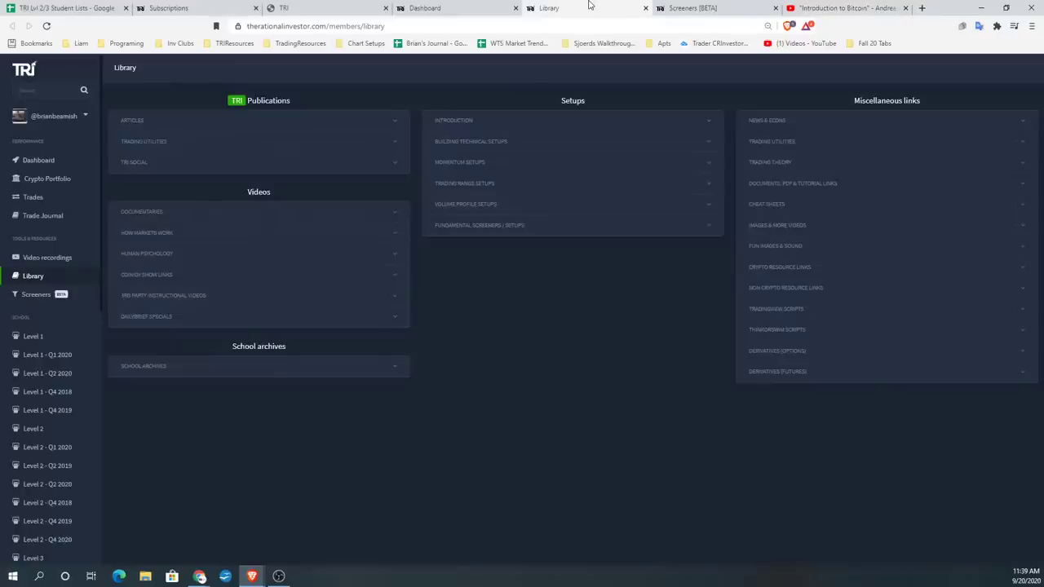
left_click(138, 235)
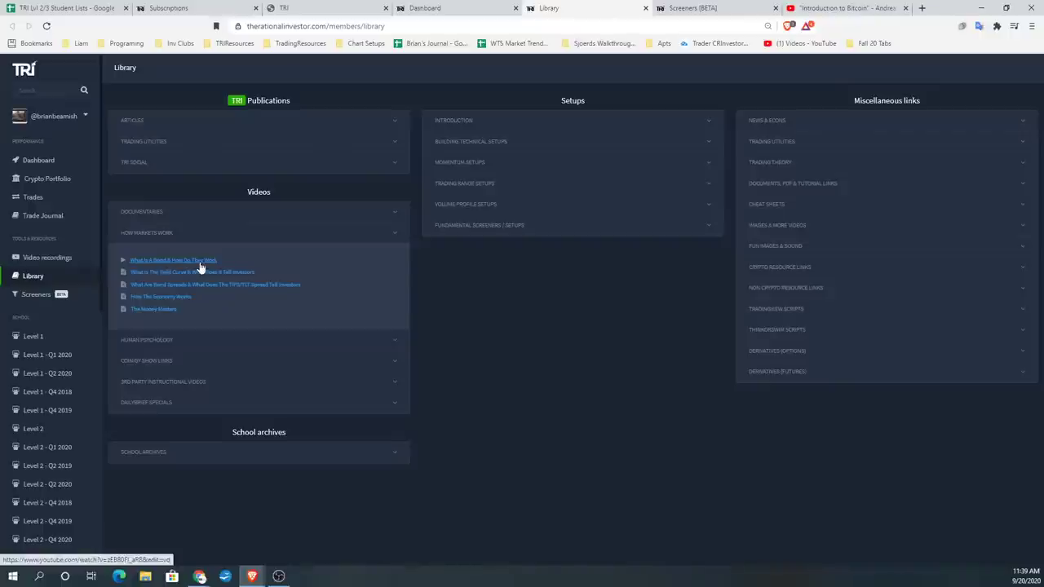
Open the How The Economy Works video, pause it on YouTube, and close its page
left_click(166, 299)
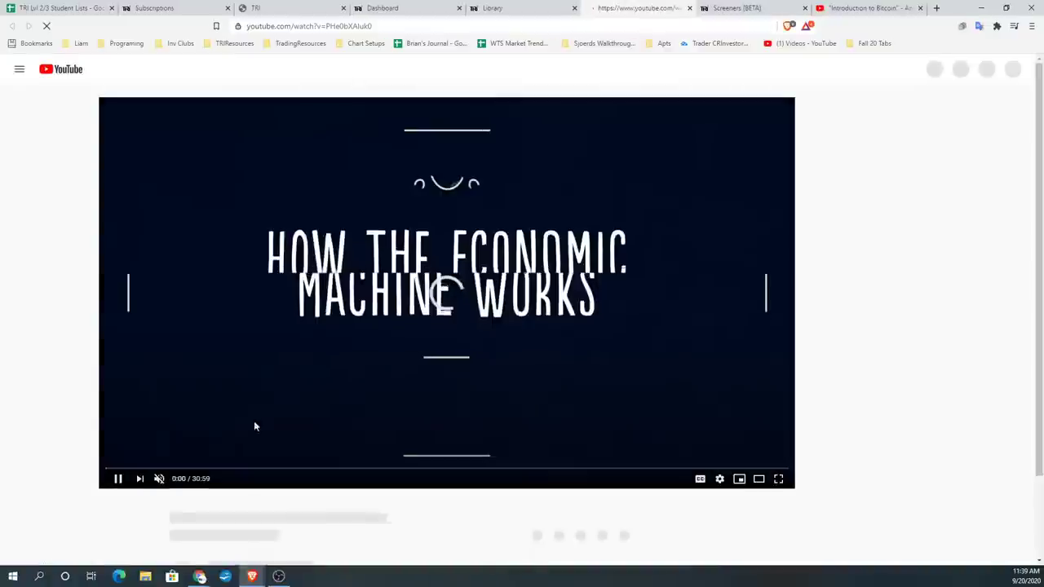
scroll(133, 473, "down", 1)
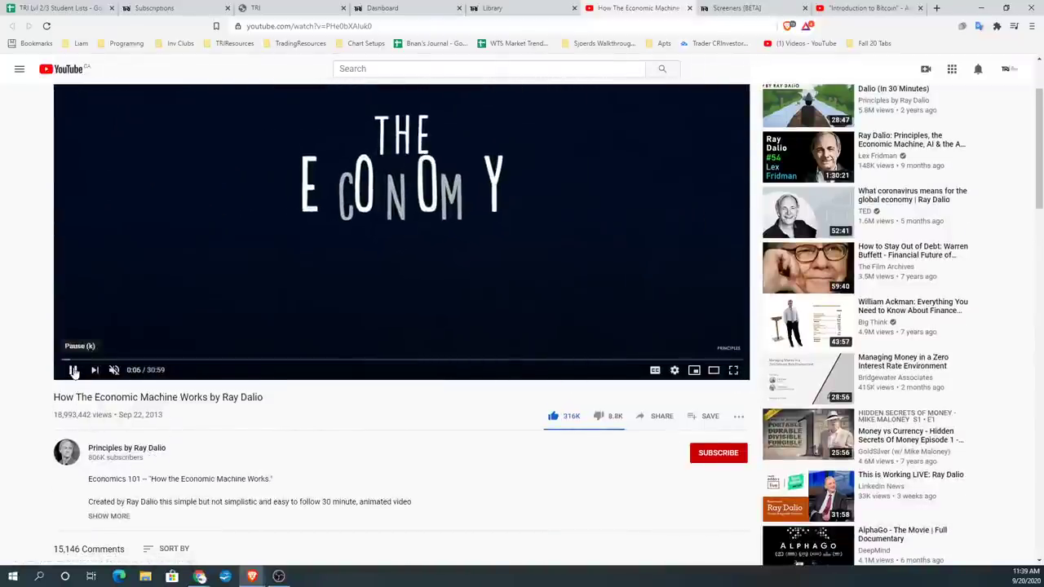
left_click(71, 370)
scroll(286, 416, "up", 1)
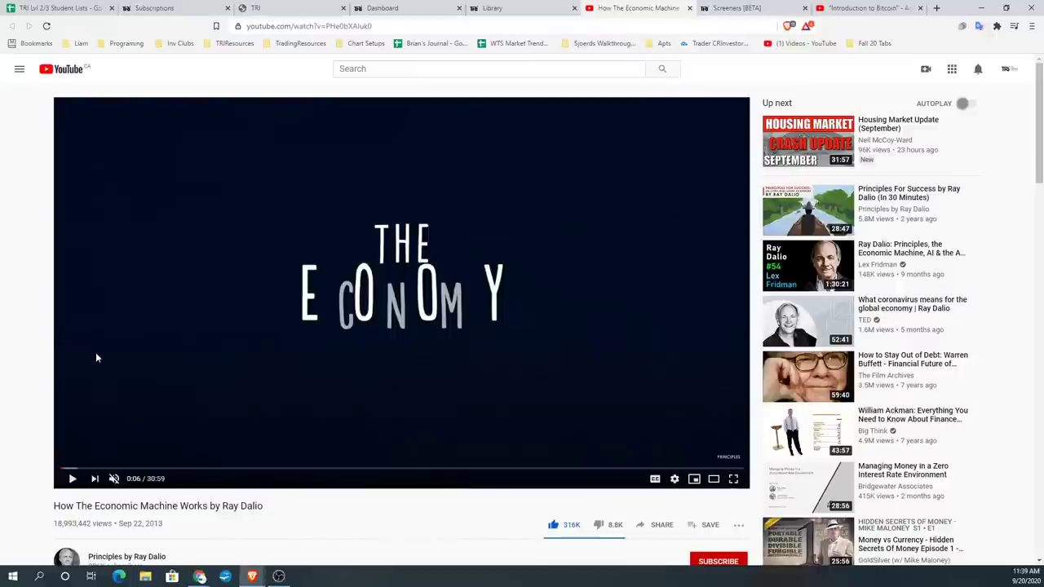
left_click(689, 8)
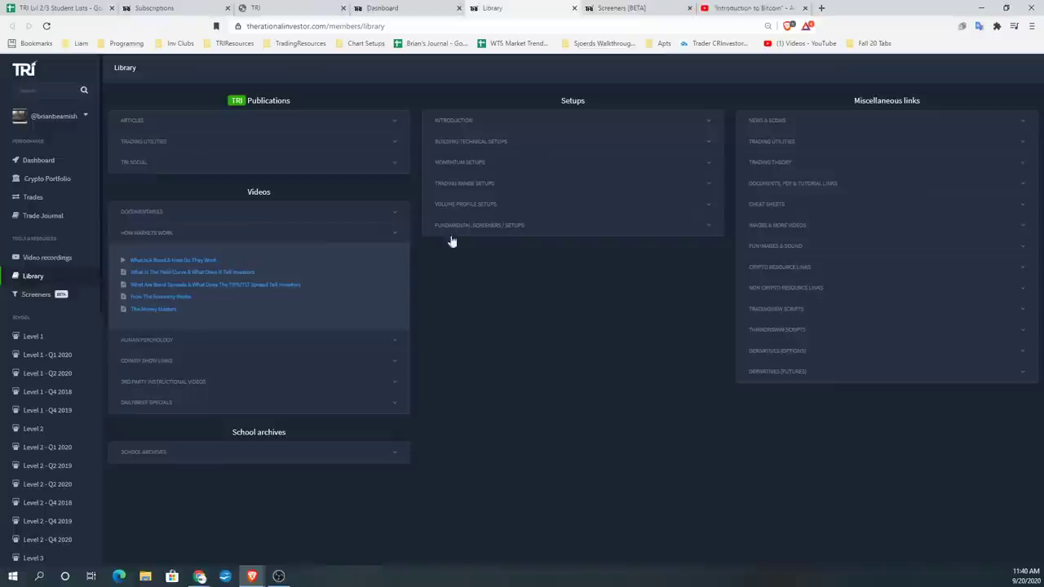
Collapse the How Markets Work section and minimize the Library window to return to the Risk Off and Risk On charts
left_click(154, 237)
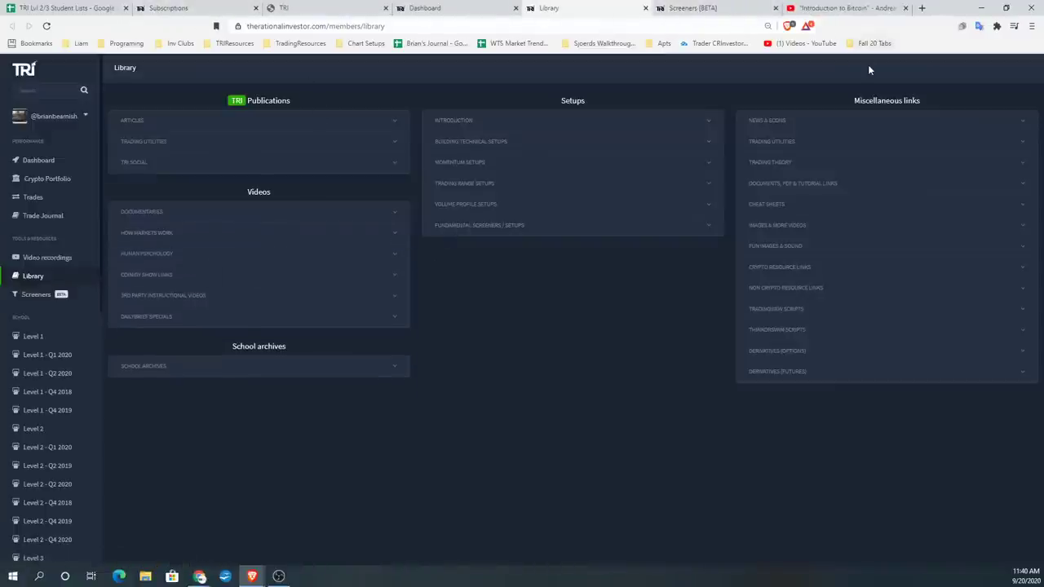
left_click(982, 7)
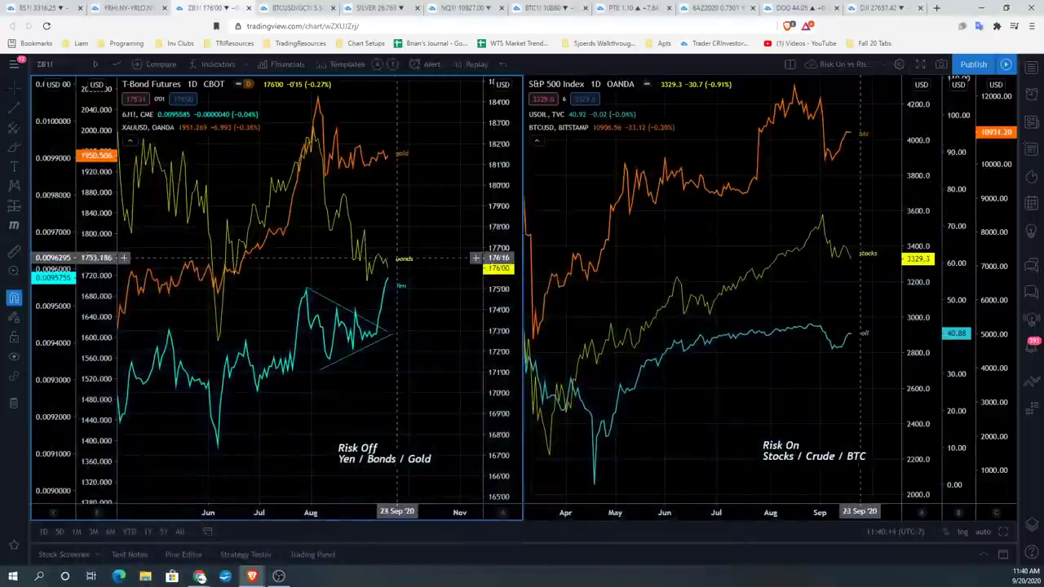